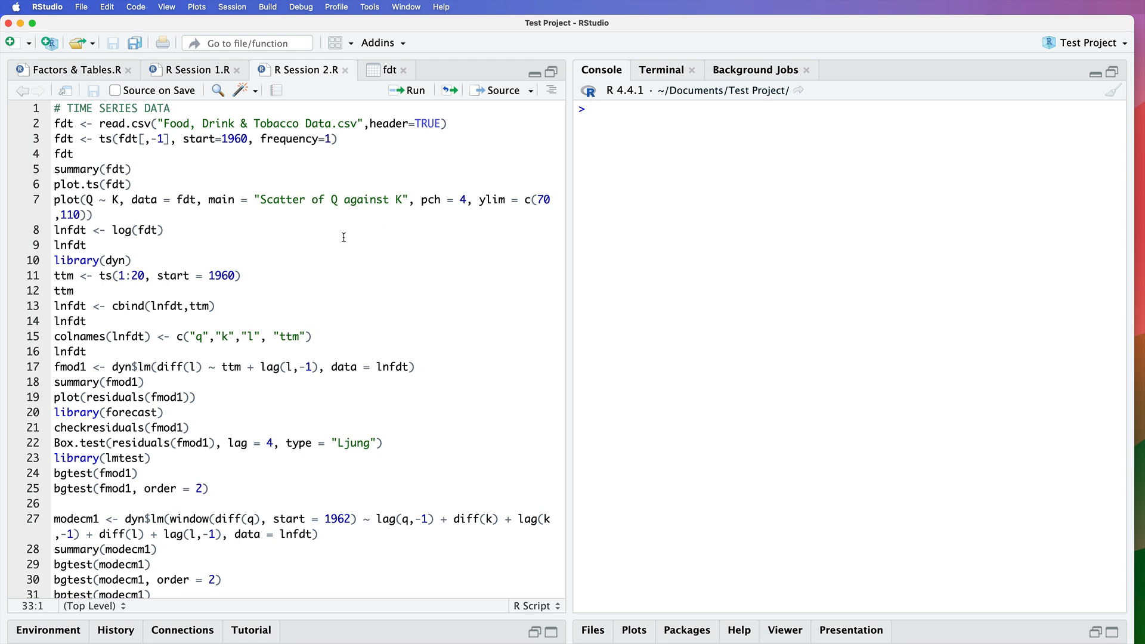
Step: Run the entire R Session 2.R script at once and clear the code selection
left_click(294, 234)
key("super+a")
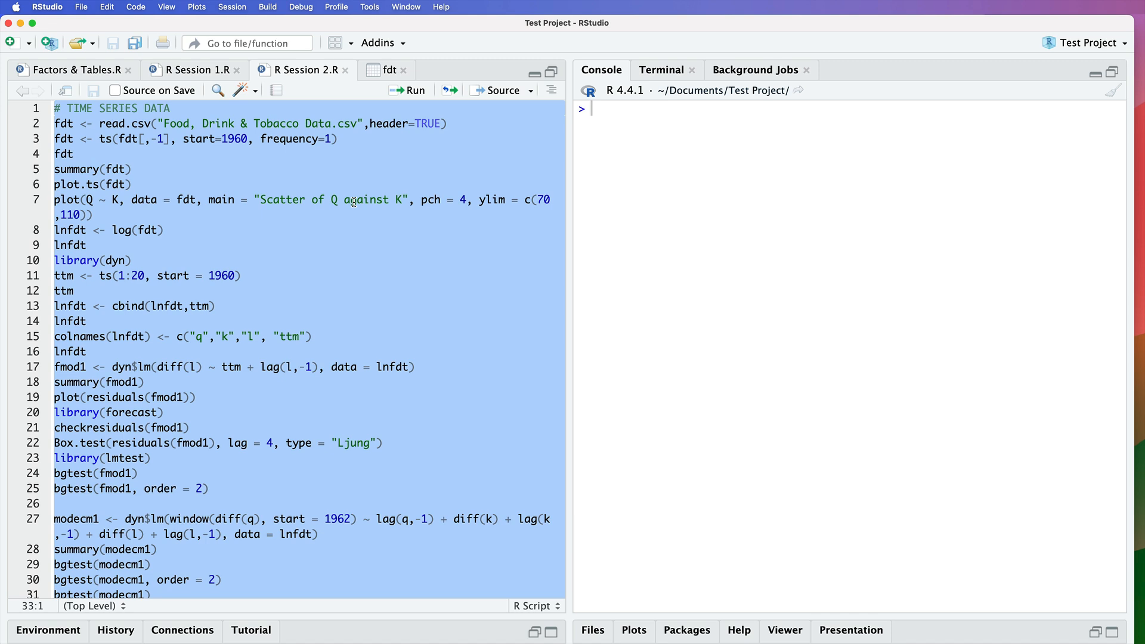
left_click(416, 92)
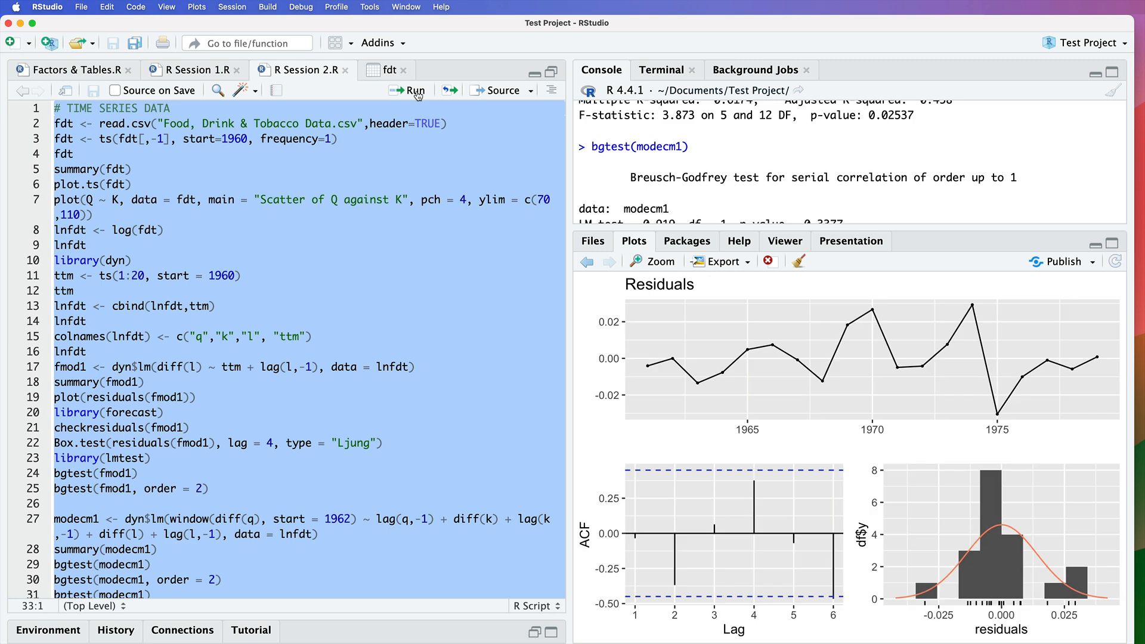
left_click(468, 231)
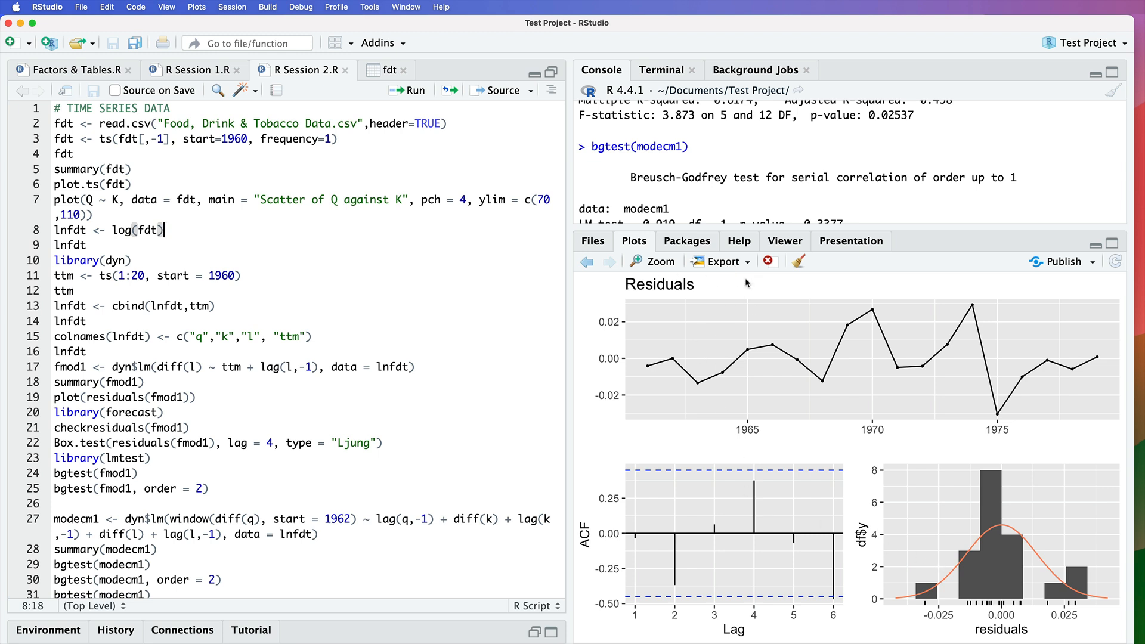
left_click(729, 264)
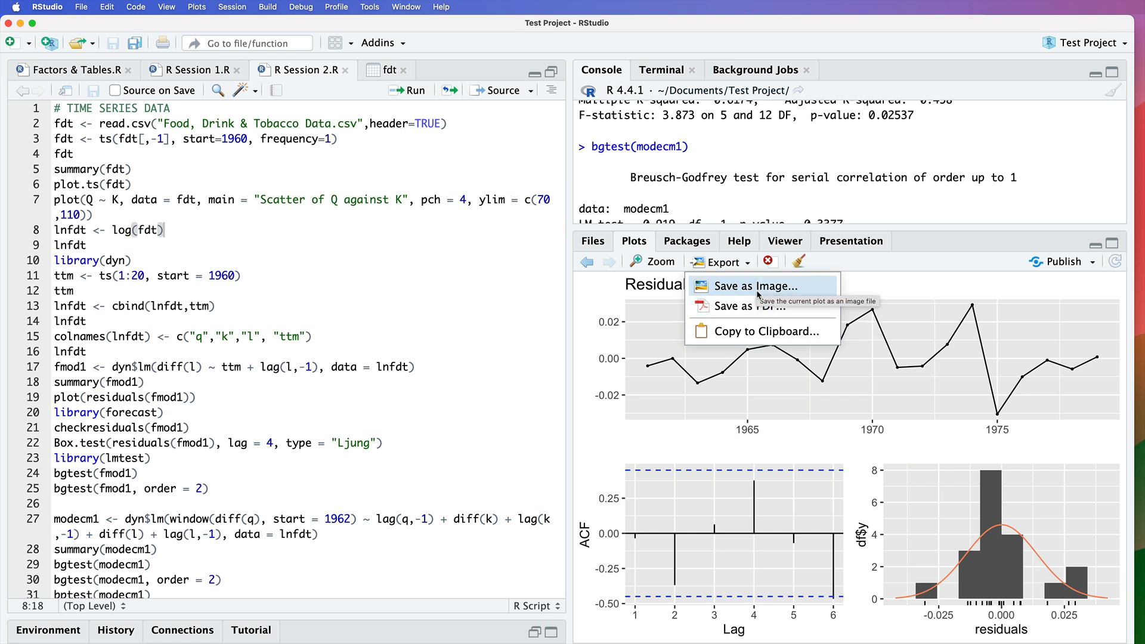
left_click(751, 306)
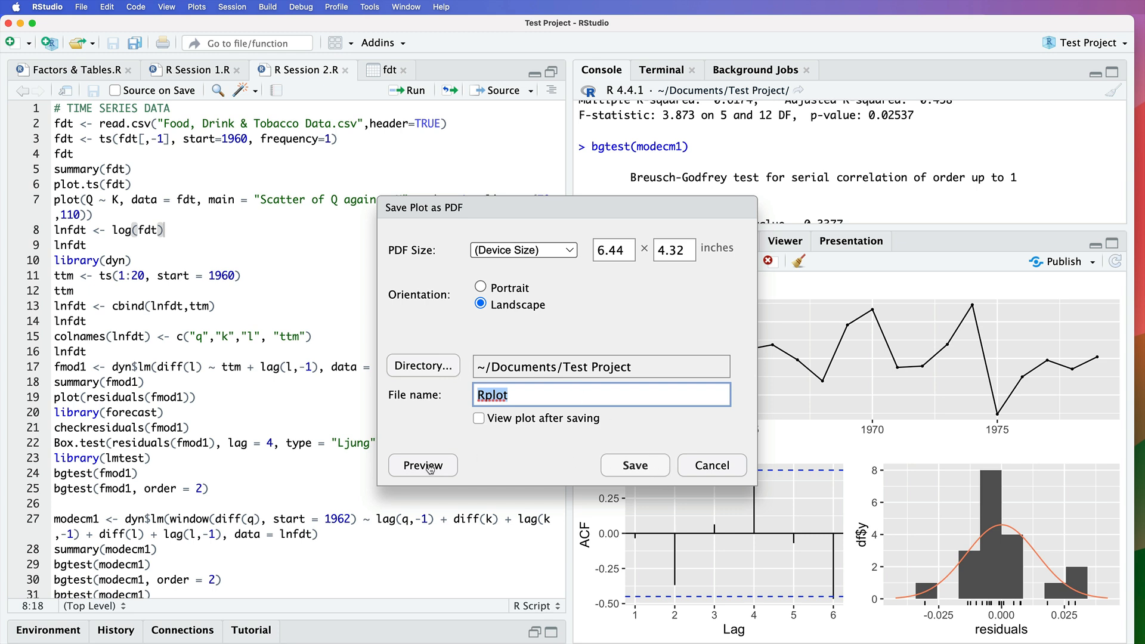
left_click(722, 470)
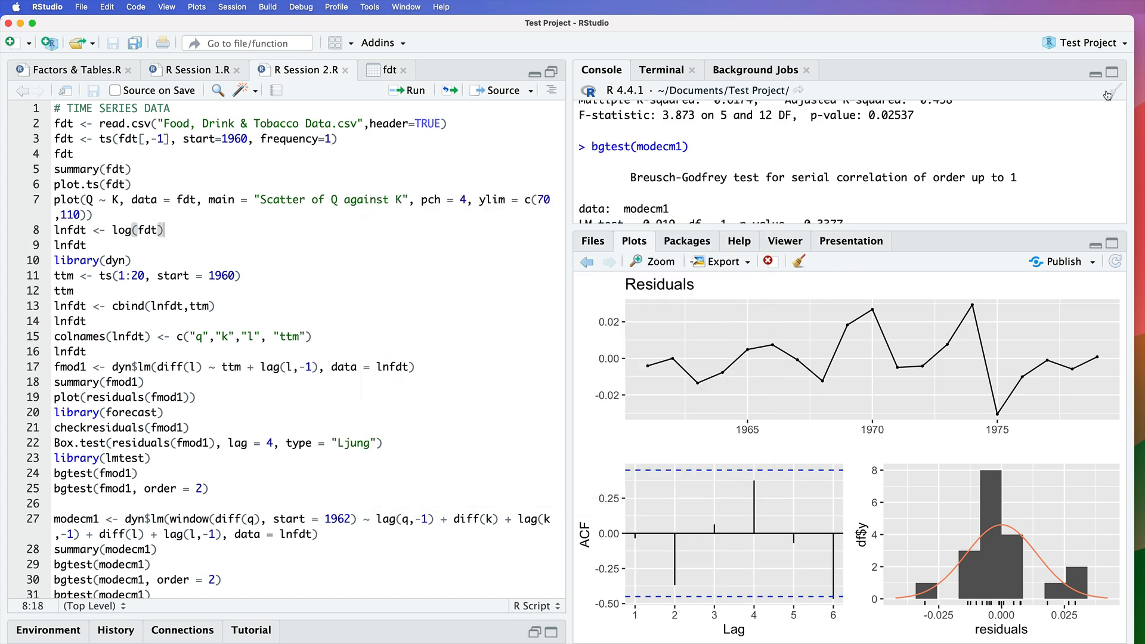
Step: Enlarge the console and examine the summary(modecm1) output from the coefficients table to the F-statistic
left_click(1111, 72)
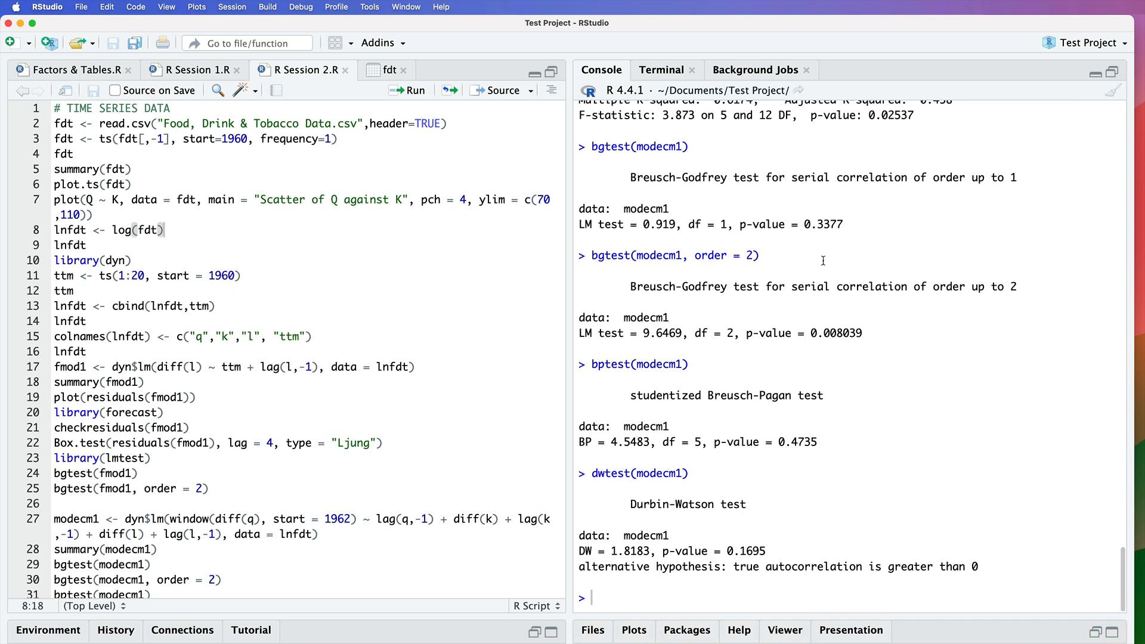
scroll(823, 260, "up", 10)
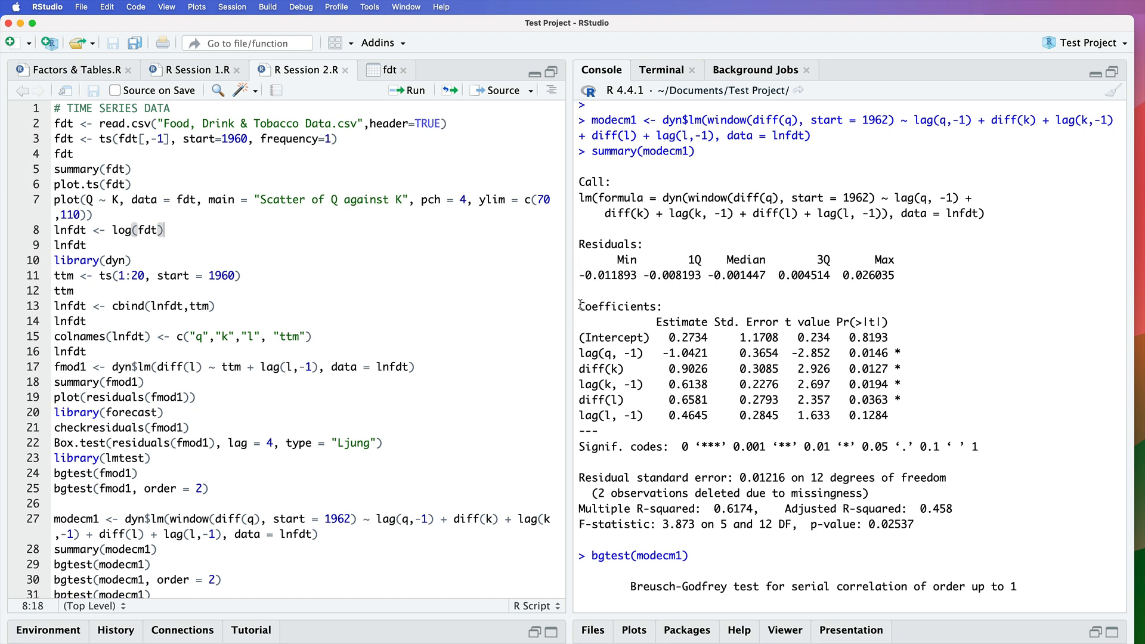
left_click_drag(581, 306, 918, 523)
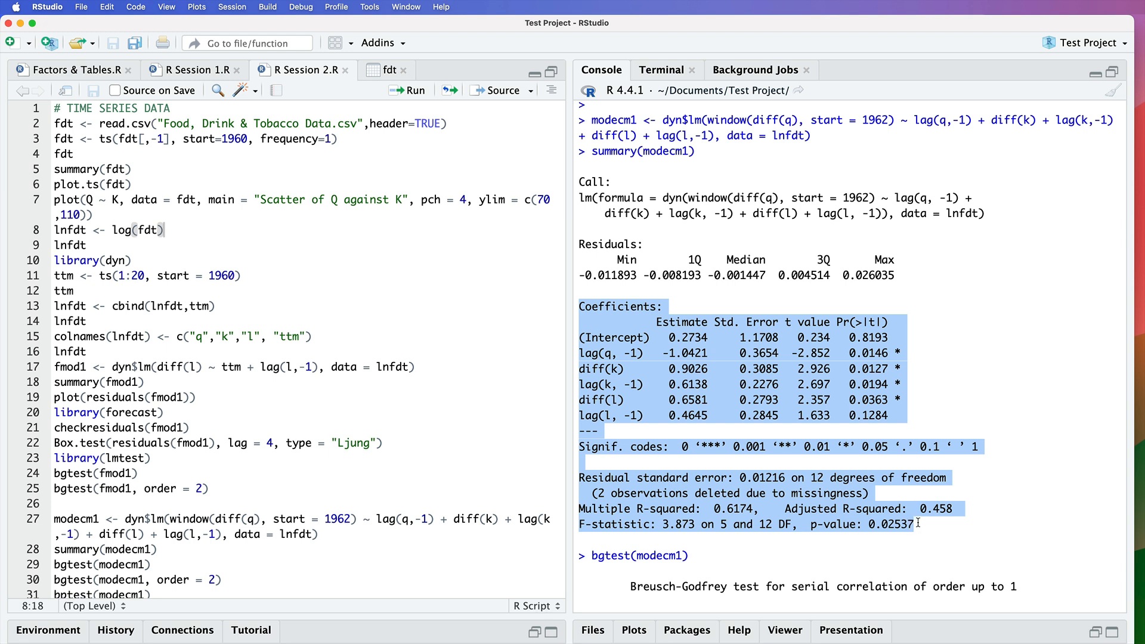
right_click(830, 401)
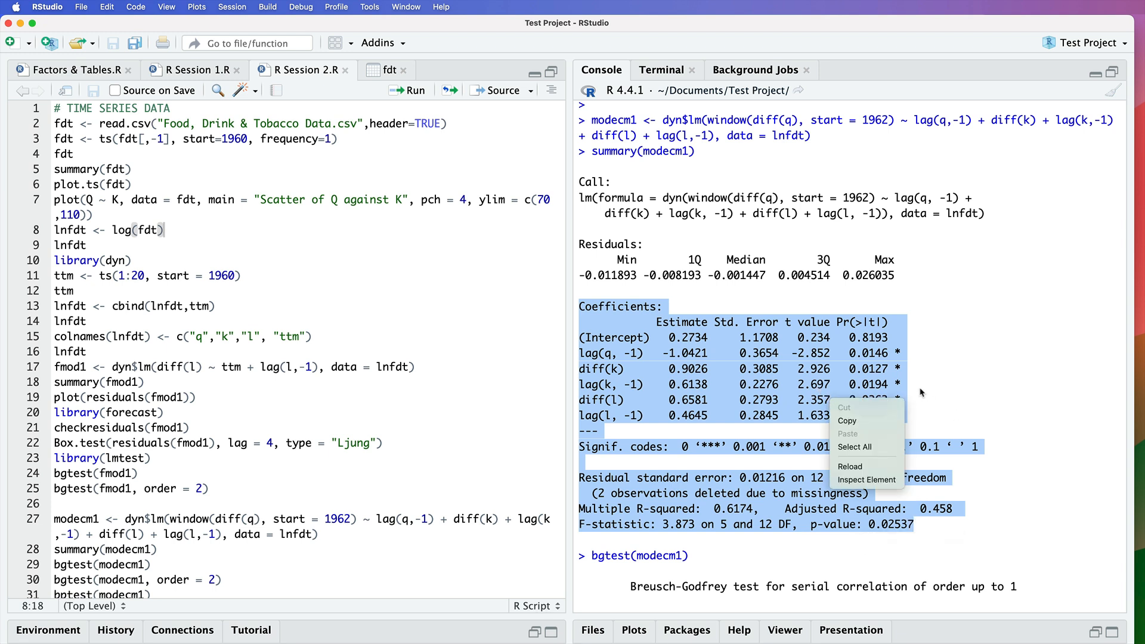
left_click(918, 389)
left_click(805, 370)
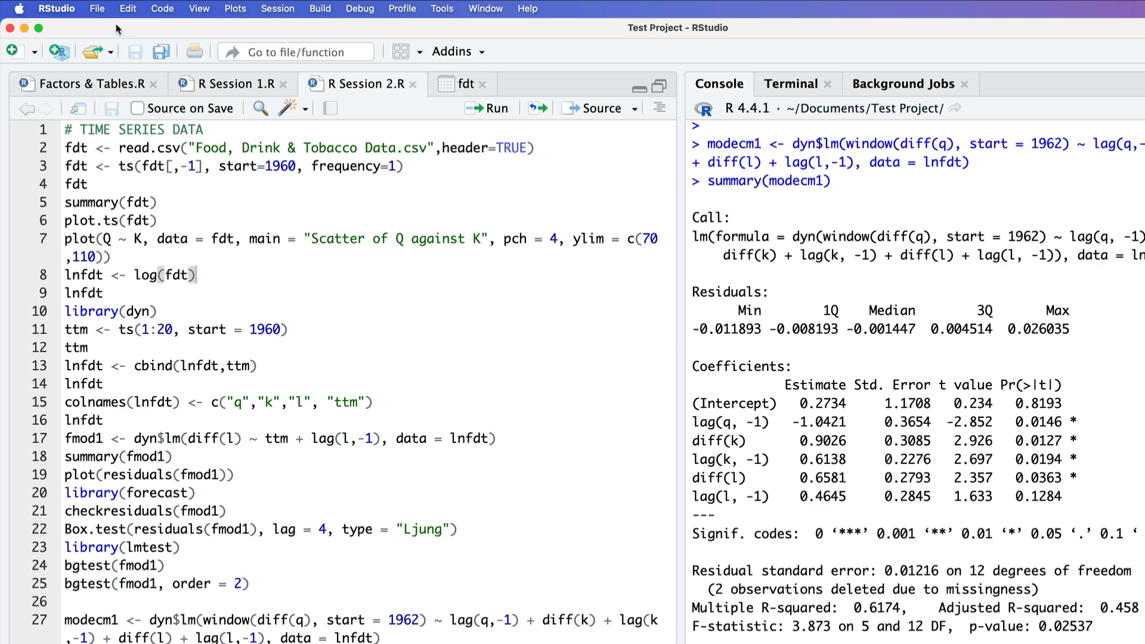
Step: Try to compile a report from the R Session 2.R script in PDF format
left_click(99, 9)
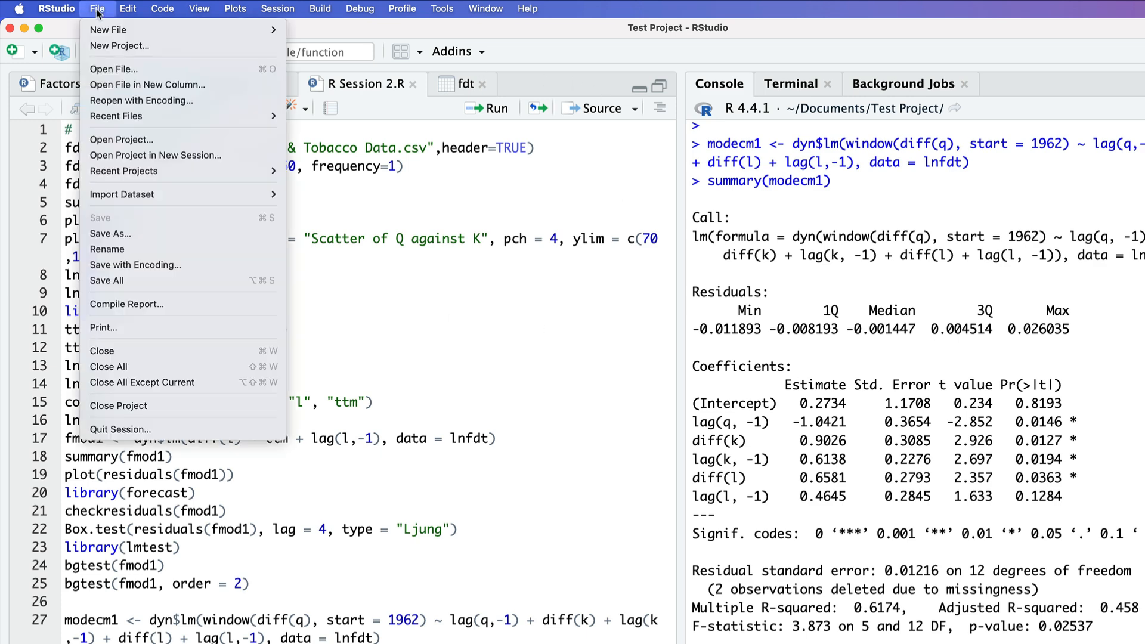
left_click(165, 302)
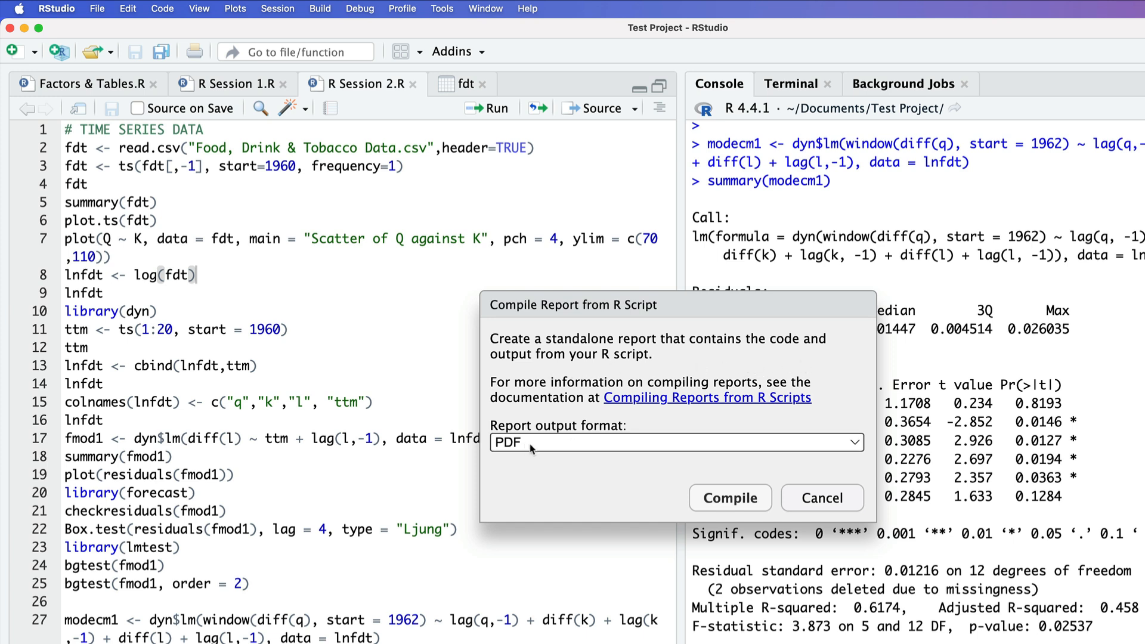
left_click(851, 444)
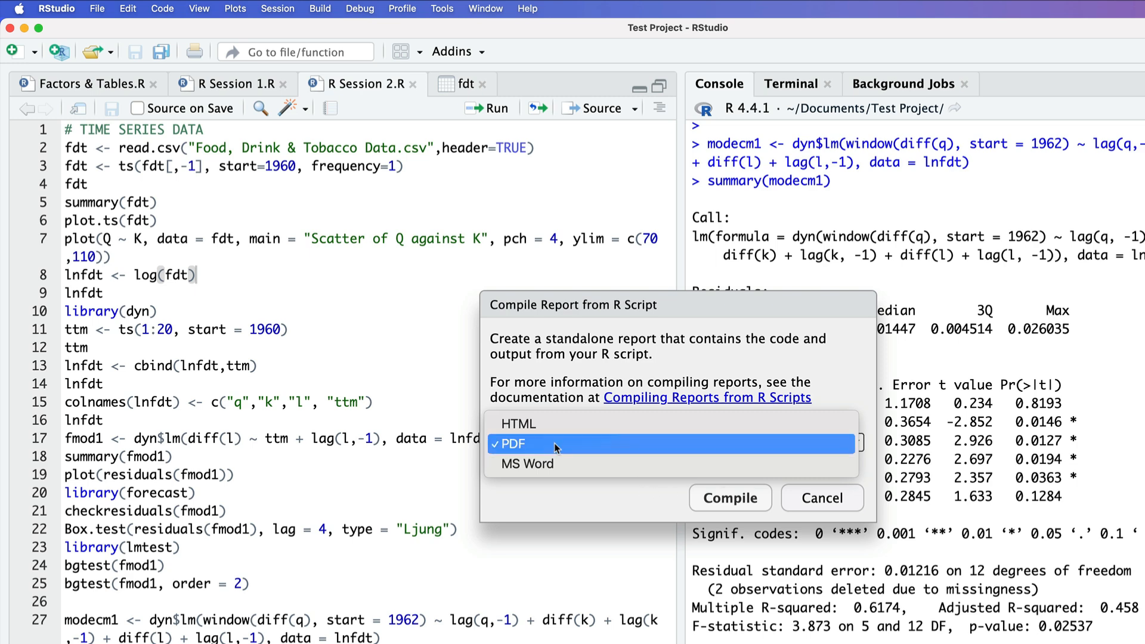
left_click(537, 445)
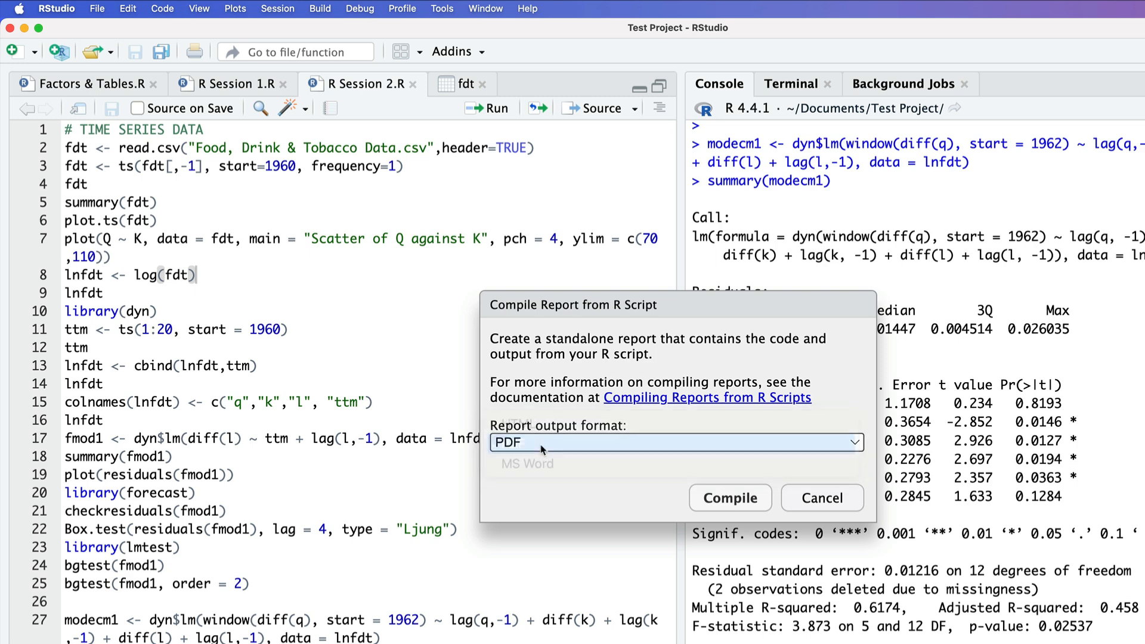
left_click(753, 503)
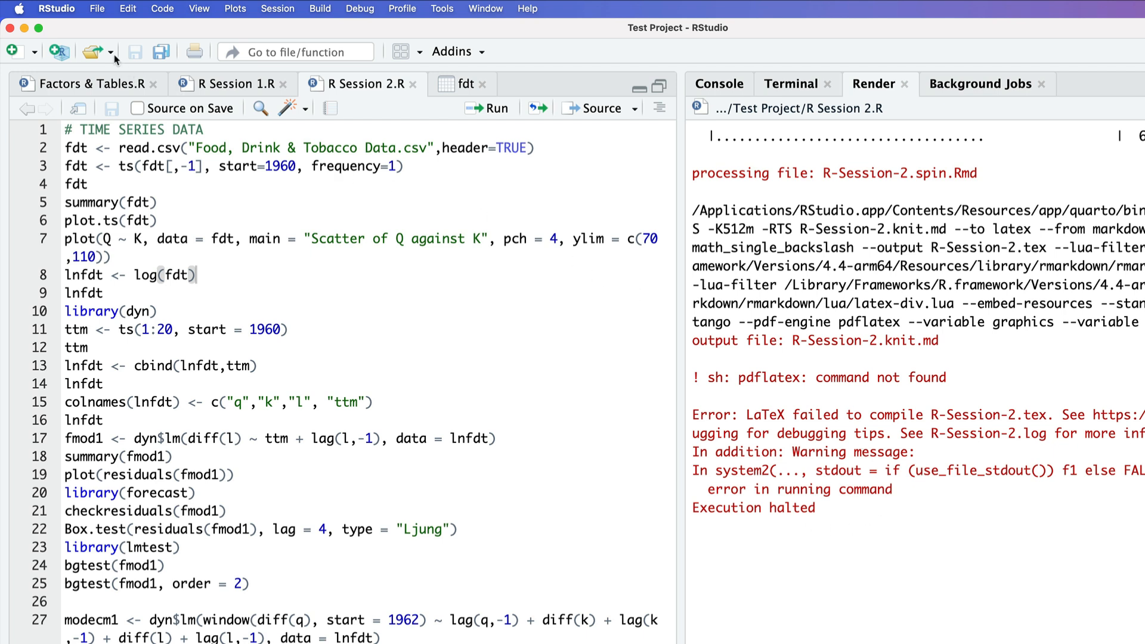
Step: Compile a report from the R Session 2.R script in HTML format
left_click(98, 9)
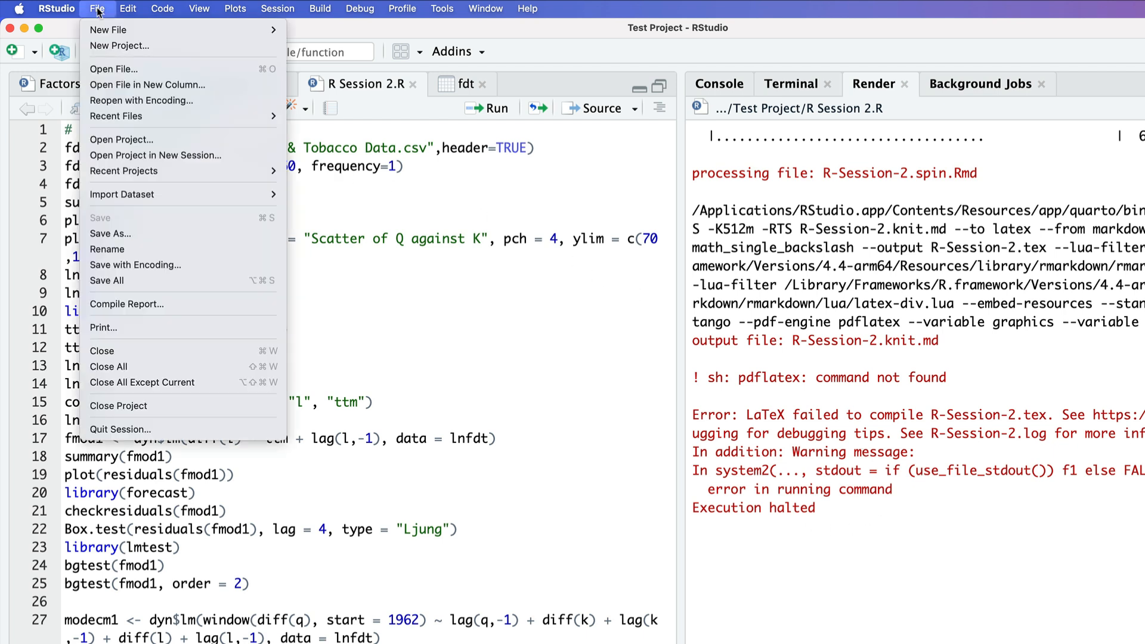
left_click(158, 306)
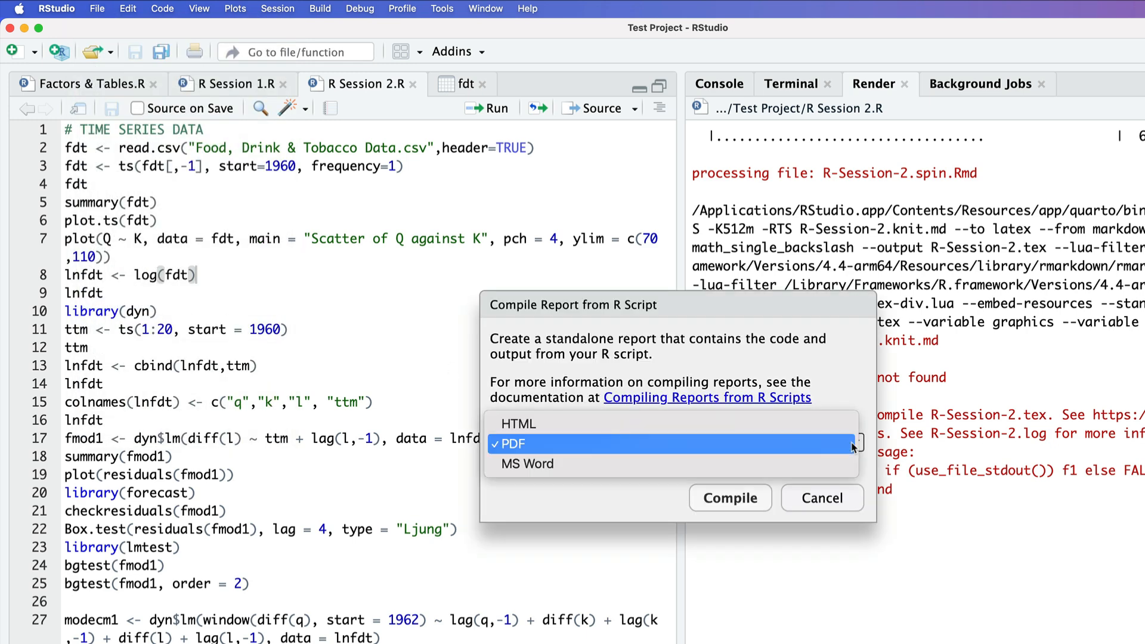
left_click(854, 448)
left_click(597, 461)
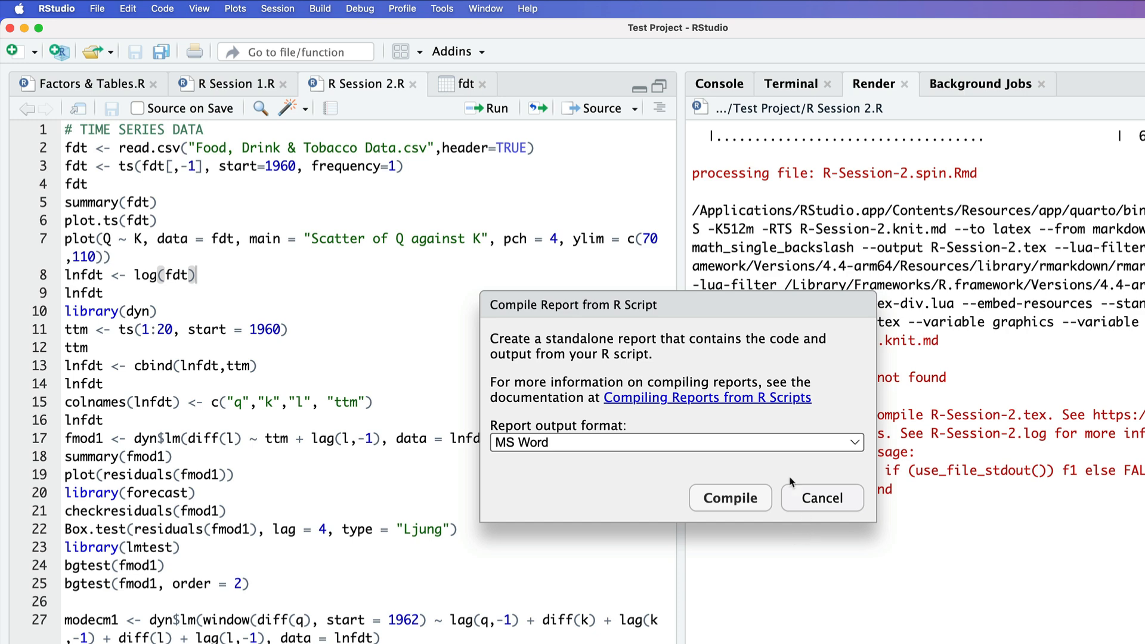
left_click(855, 442)
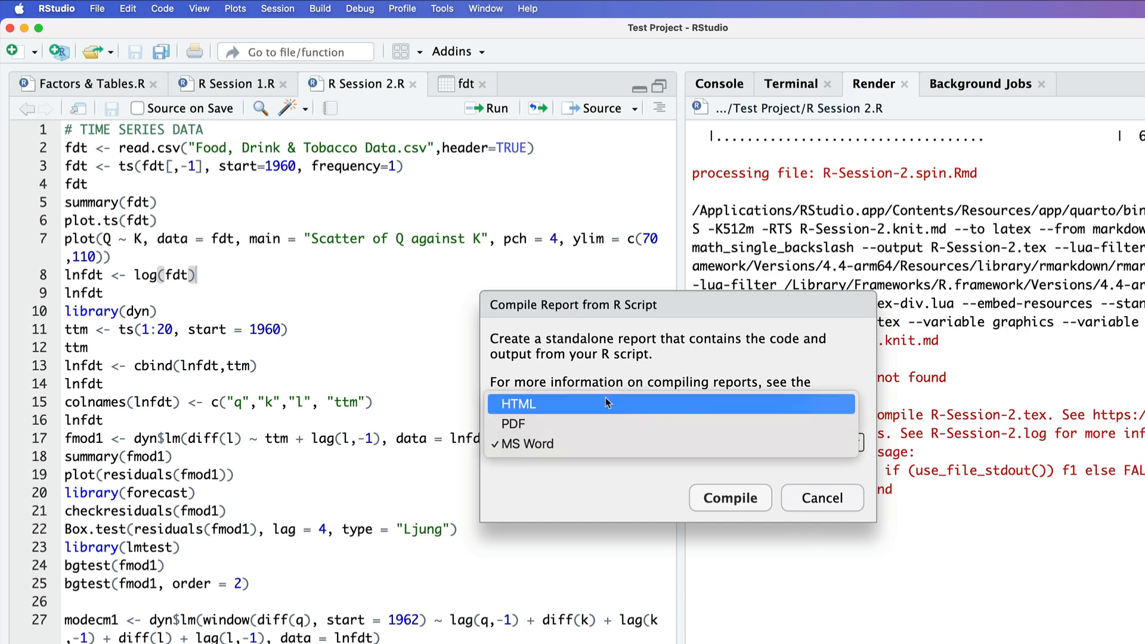
left_click(598, 403)
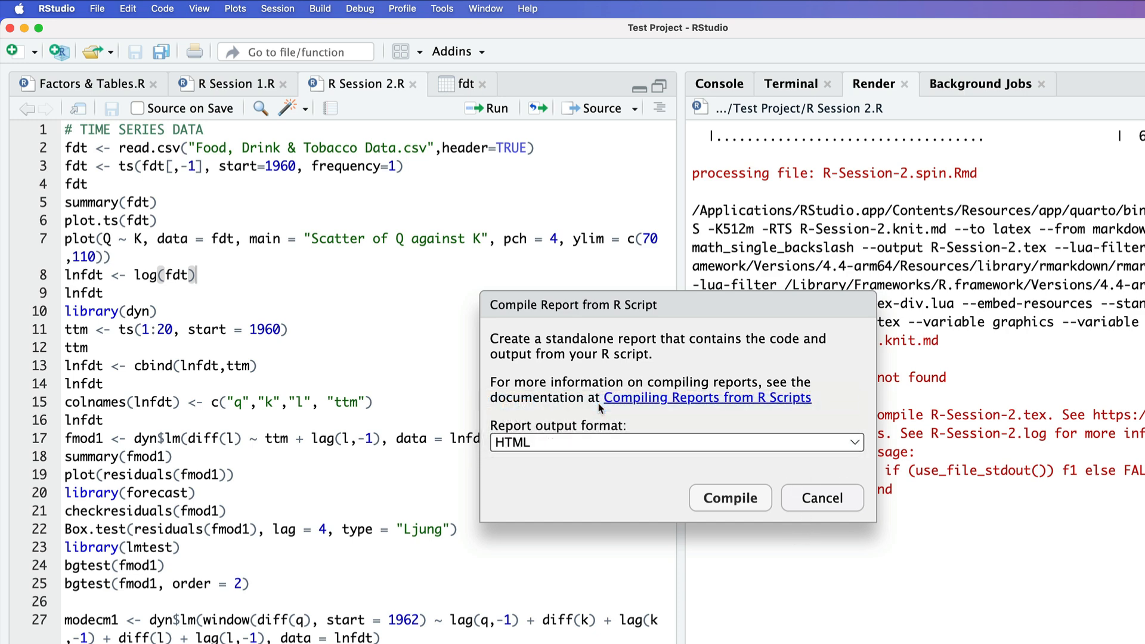
left_click(742, 499)
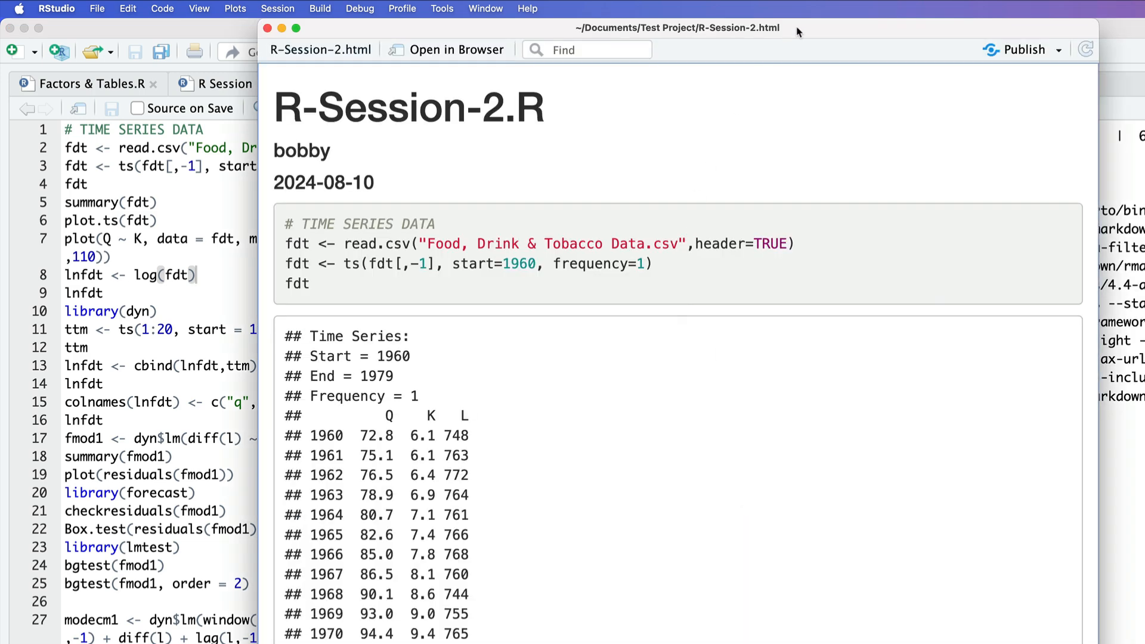
Step: Look through the code, output tables and time series plots in the compiled HTML report, and close its window
left_click_drag(795, 29, 867, 86)
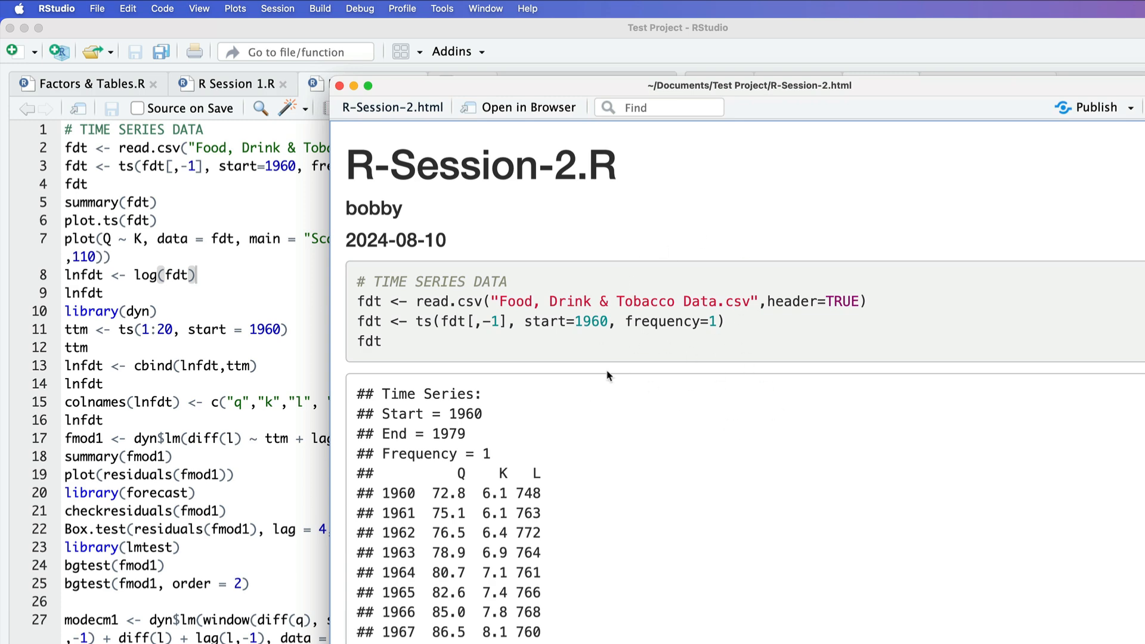
scroll(607, 375, "down", 5)
scroll(607, 376, "up", 5)
scroll(587, 530, "down", 10)
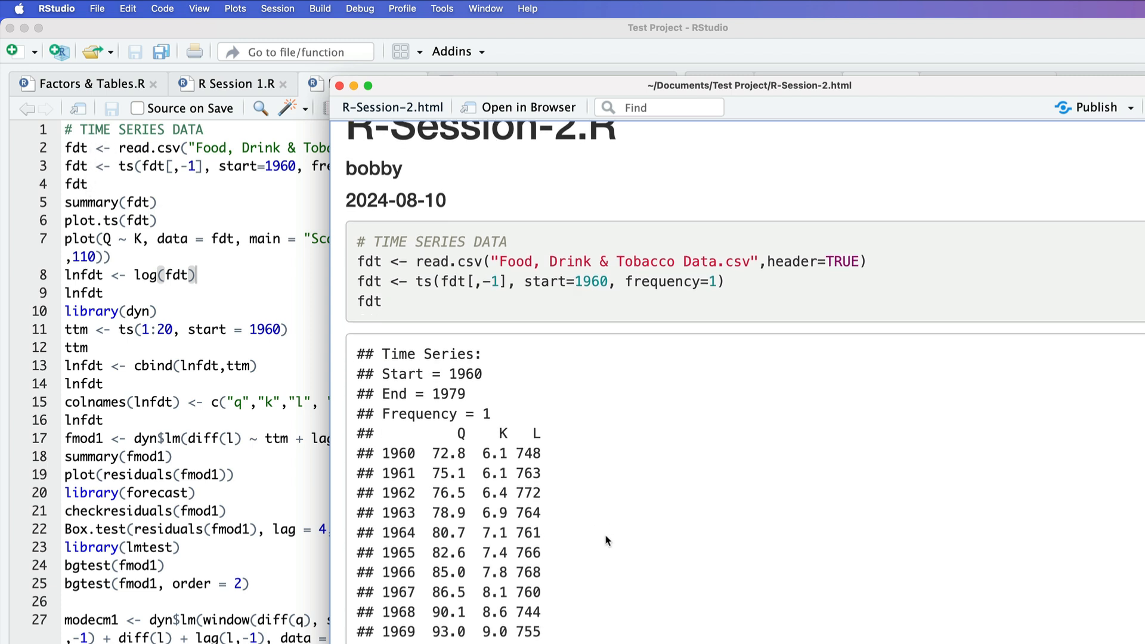
scroll(606, 540, "down", 10)
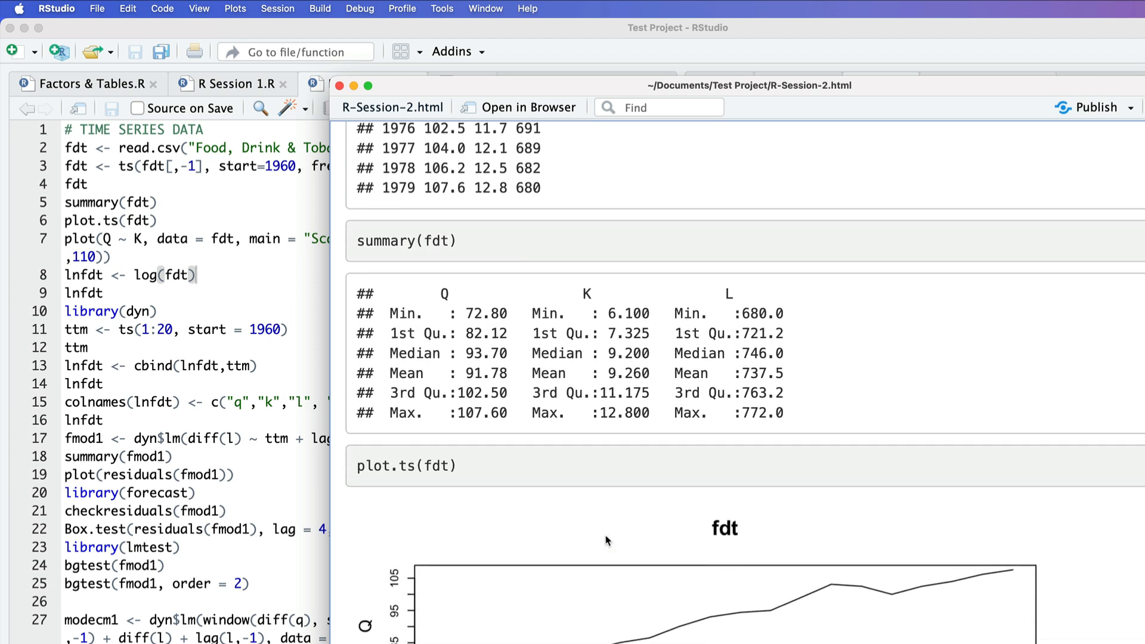
scroll(605, 535, "down", 15)
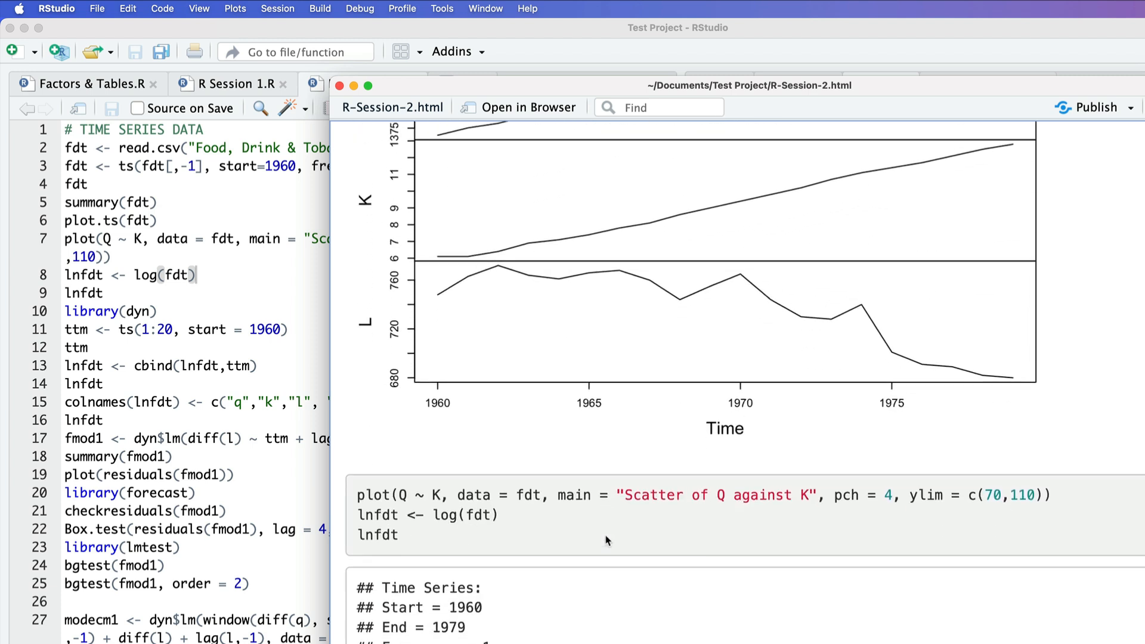
scroll(606, 535, "down", 7)
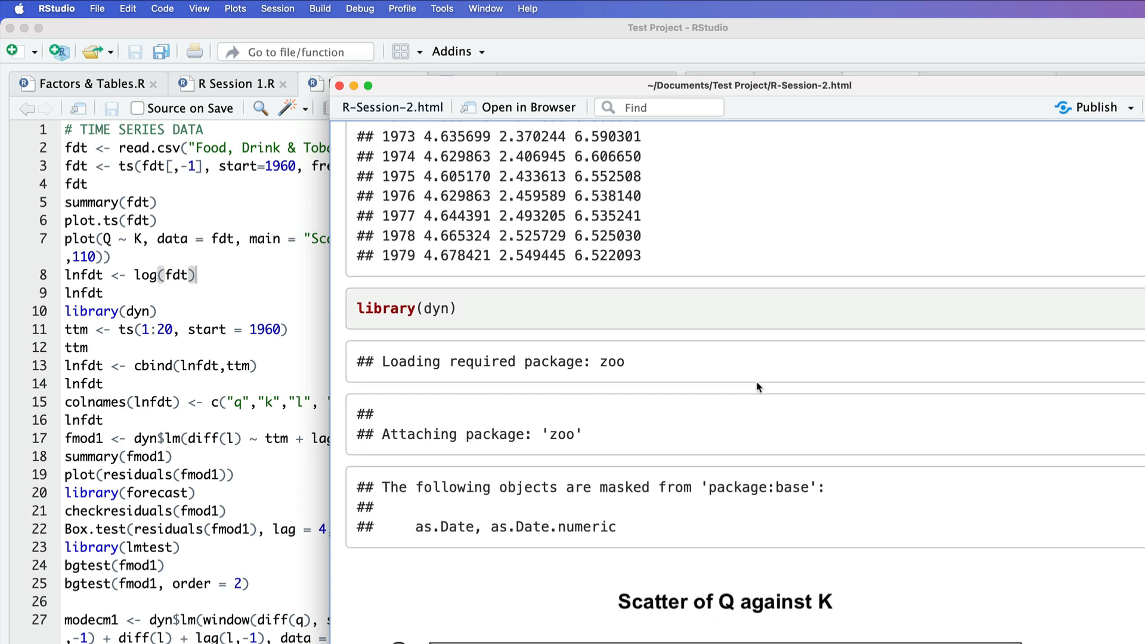
scroll(757, 388, "up", 10)
scroll(757, 387, "up", 6)
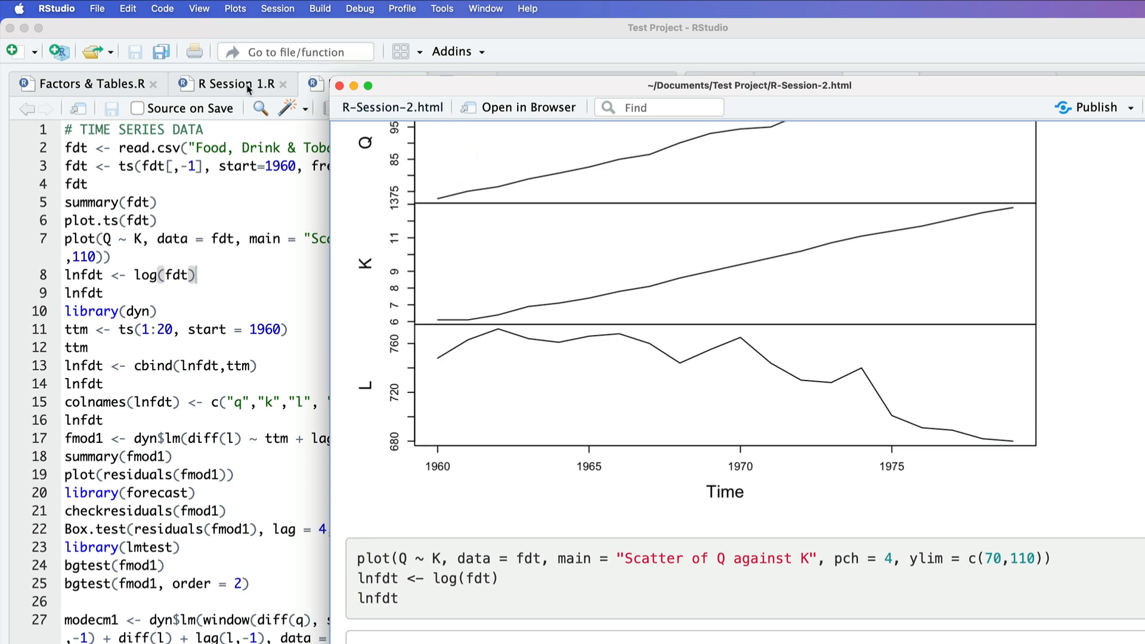
left_click(340, 85)
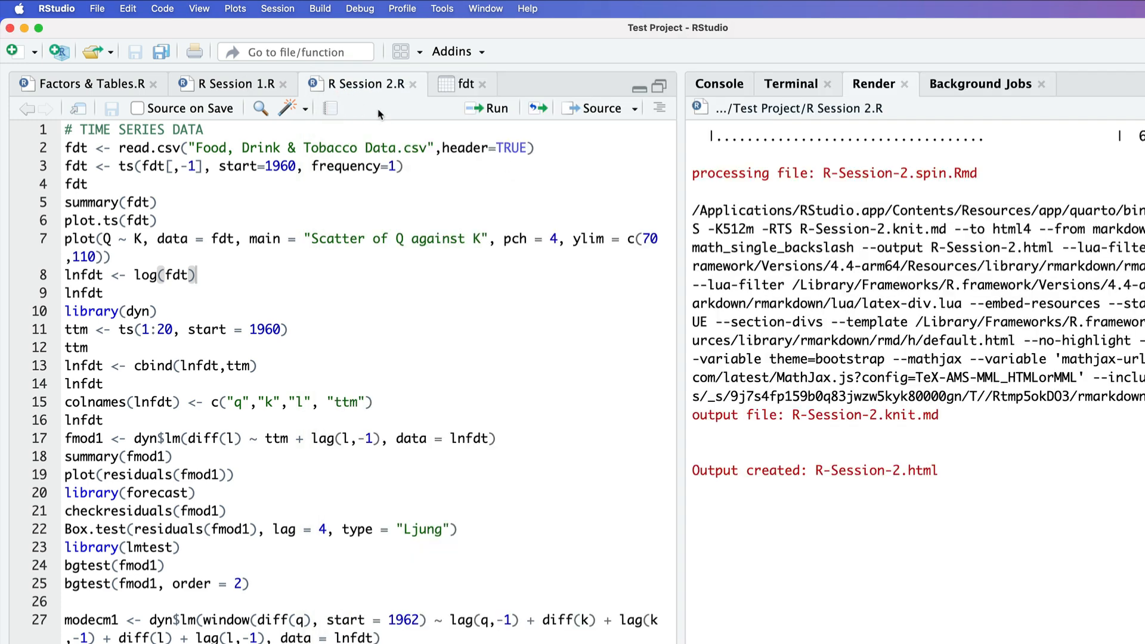
Step: Compile a report from the R Session 2.R script in MS Word format and move the opened document window fully into view
left_click(97, 9)
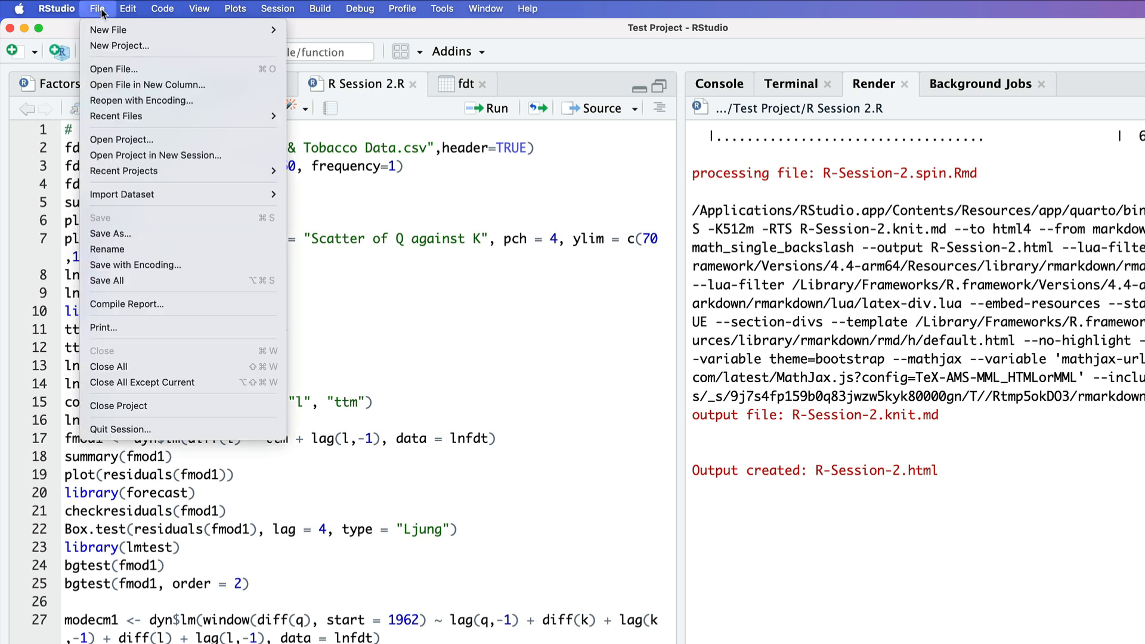
left_click(146, 304)
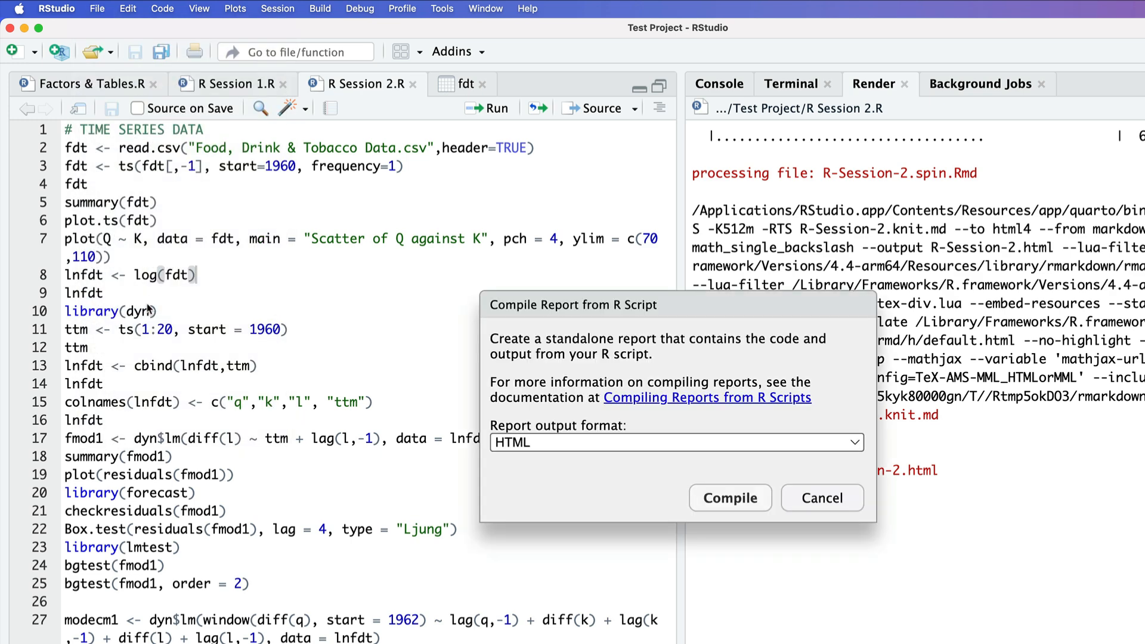
left_click(857, 444)
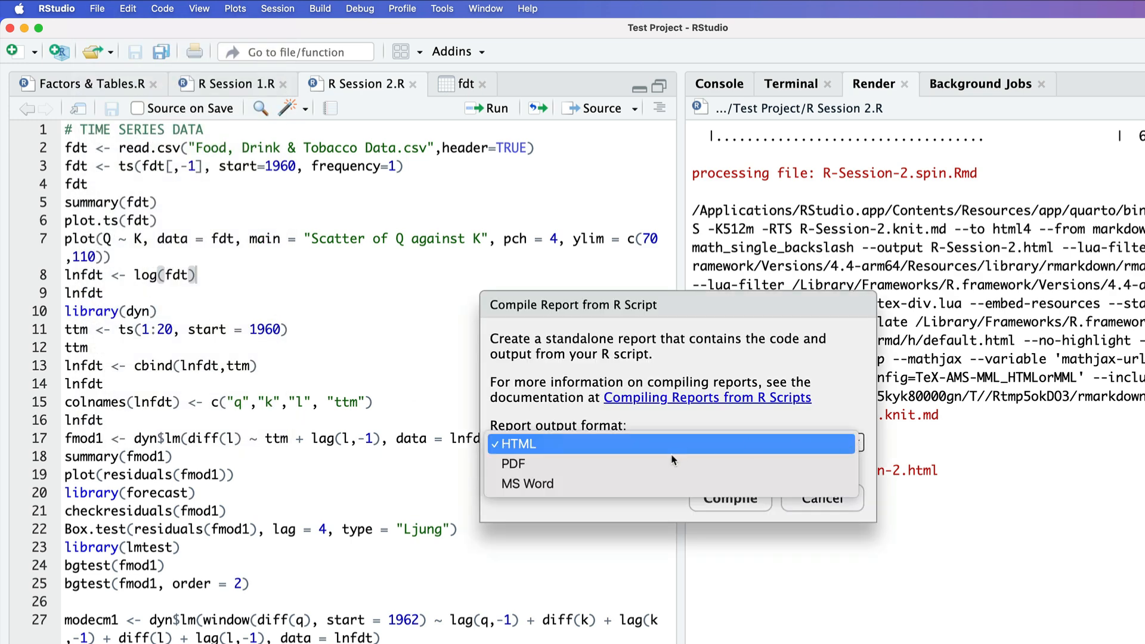
left_click(599, 482)
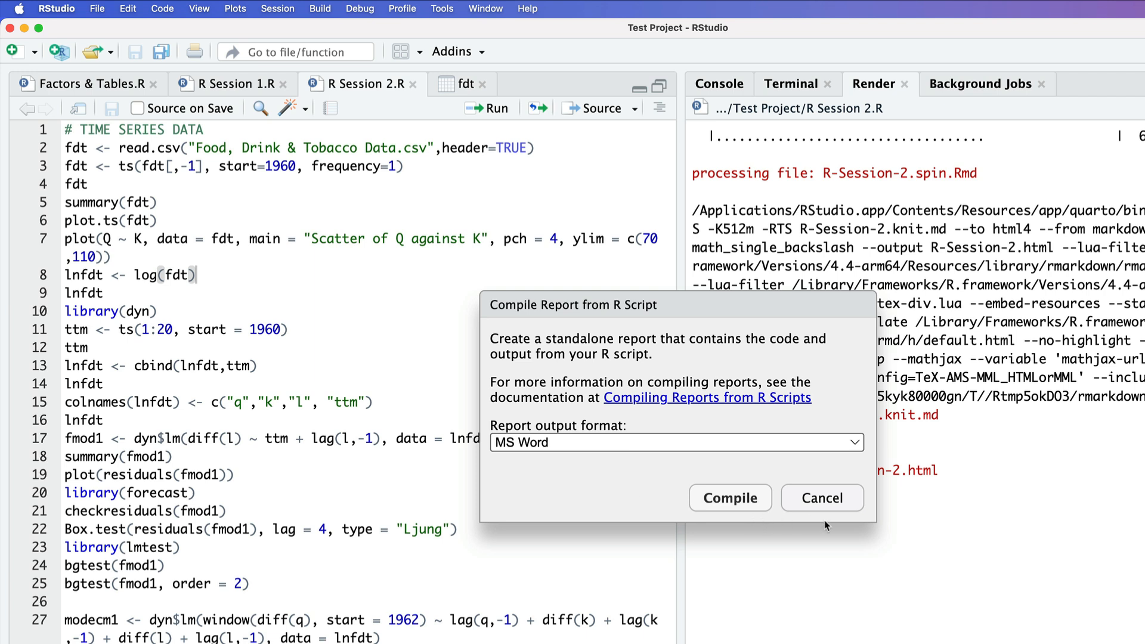
left_click(739, 500)
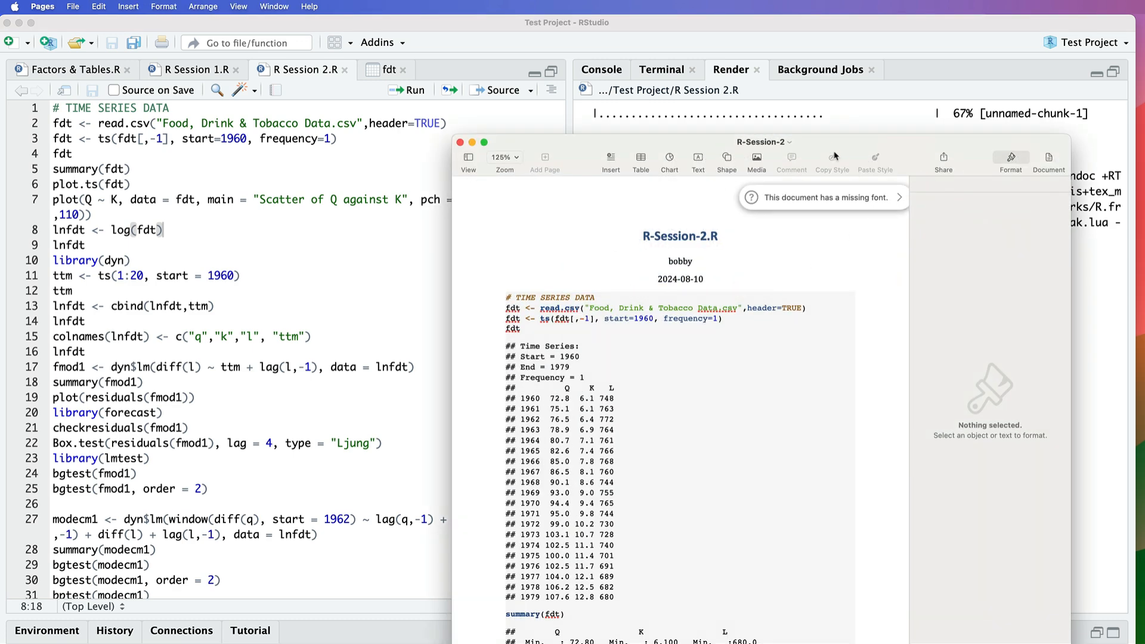
left_click_drag(818, 142, 649, 64)
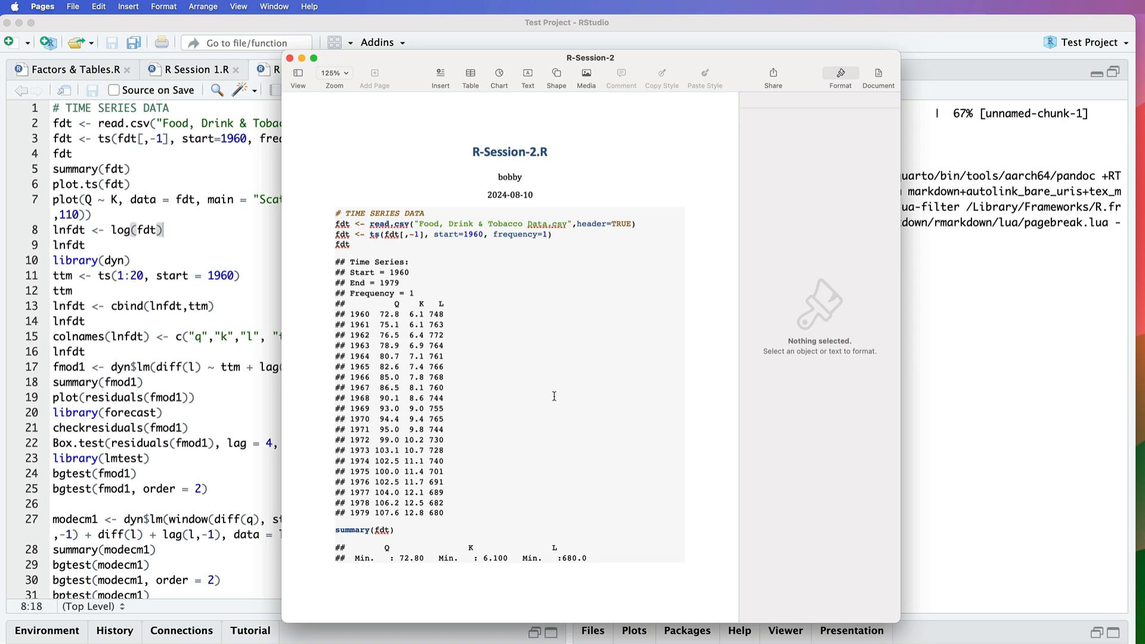
Step: Examine the opening pages of the compiled Word report, covering the title block, fdt data table, summary statistics and time series plots
scroll(554, 400, "down", 5)
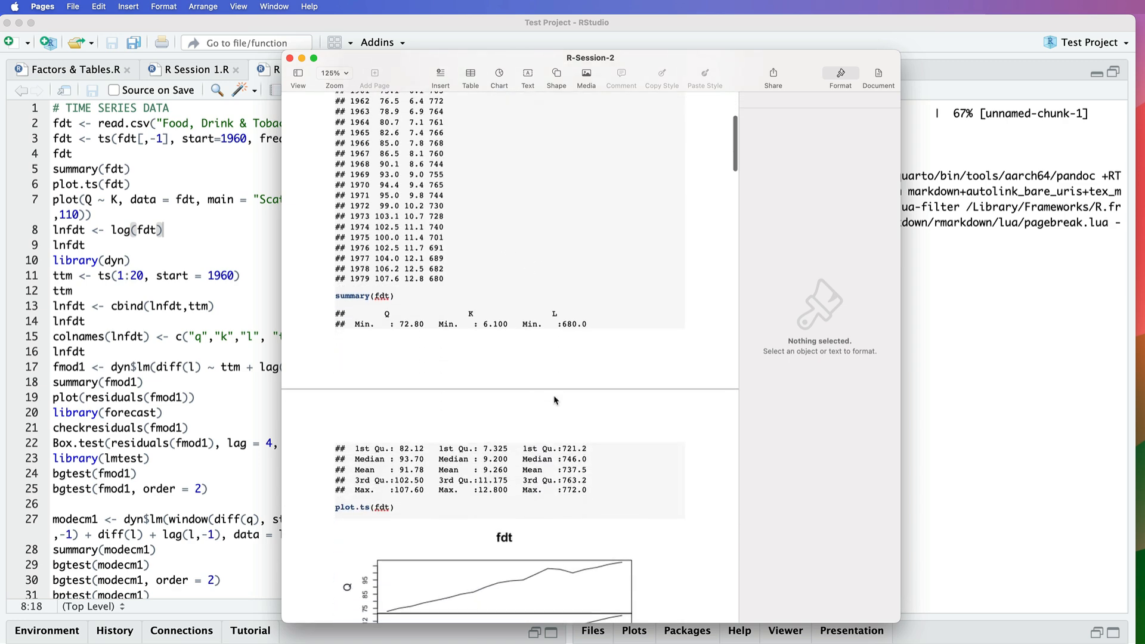
scroll(554, 399, "up", 4)
scroll(554, 396, "up", 4)
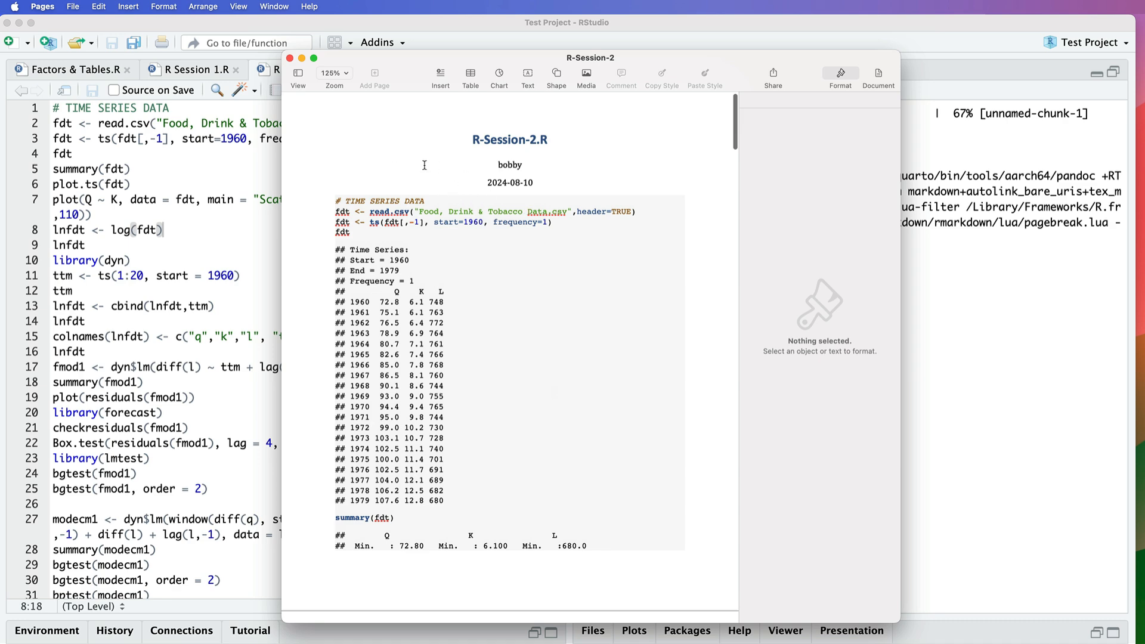
scroll(619, 302, "up", 1)
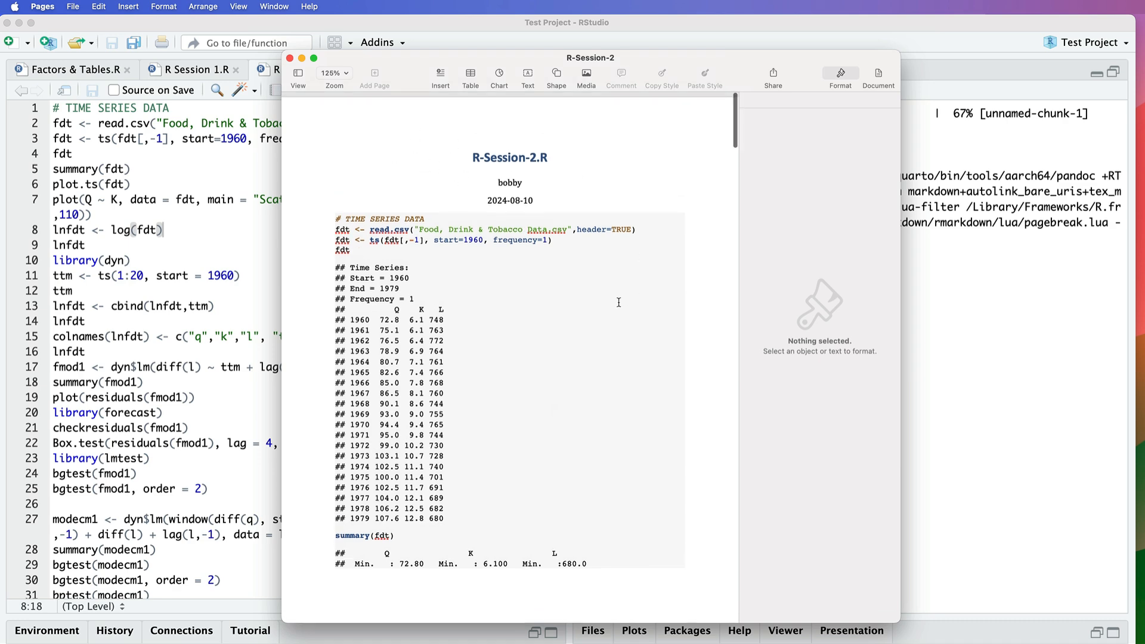
scroll(619, 302, "down", 5)
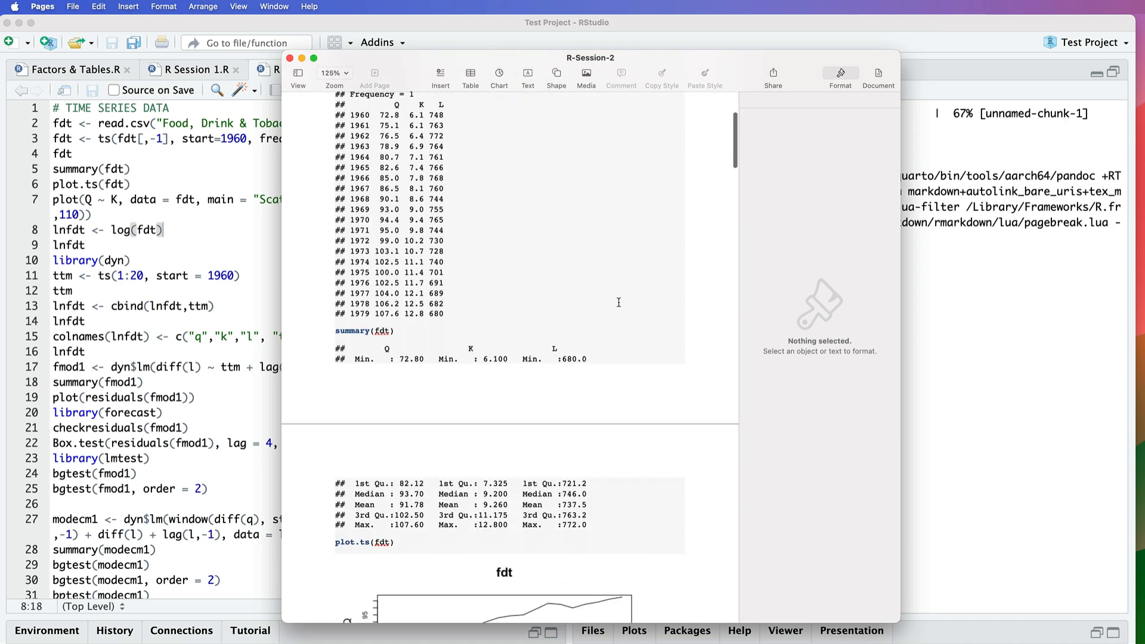
scroll(619, 303, "down", 6)
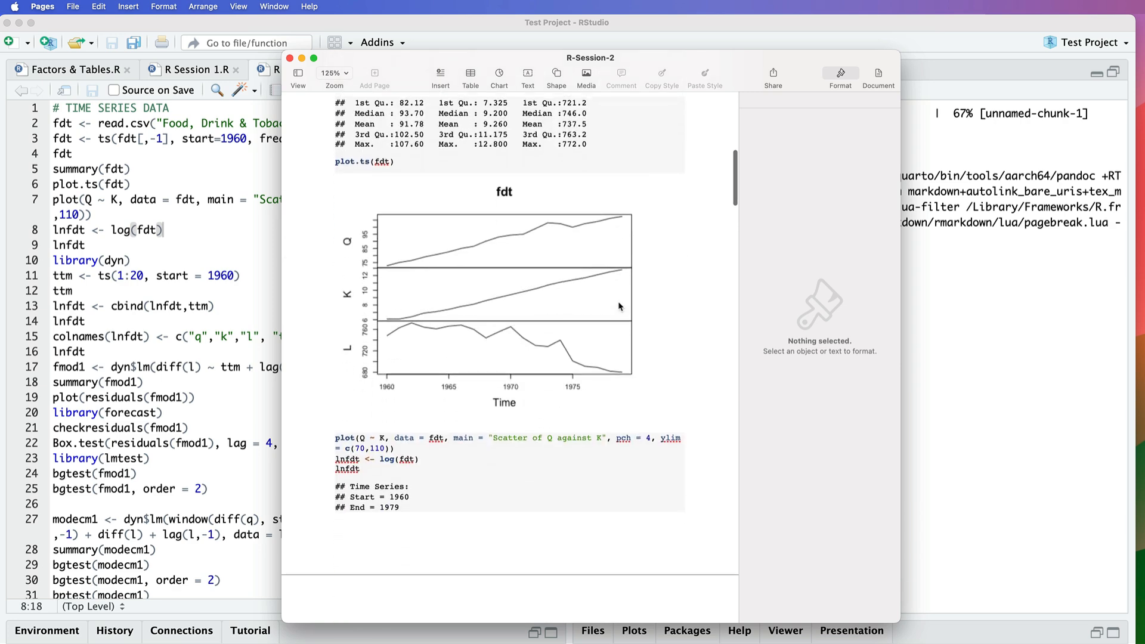
scroll(619, 306, "down", 3)
scroll(618, 306, "up", 8)
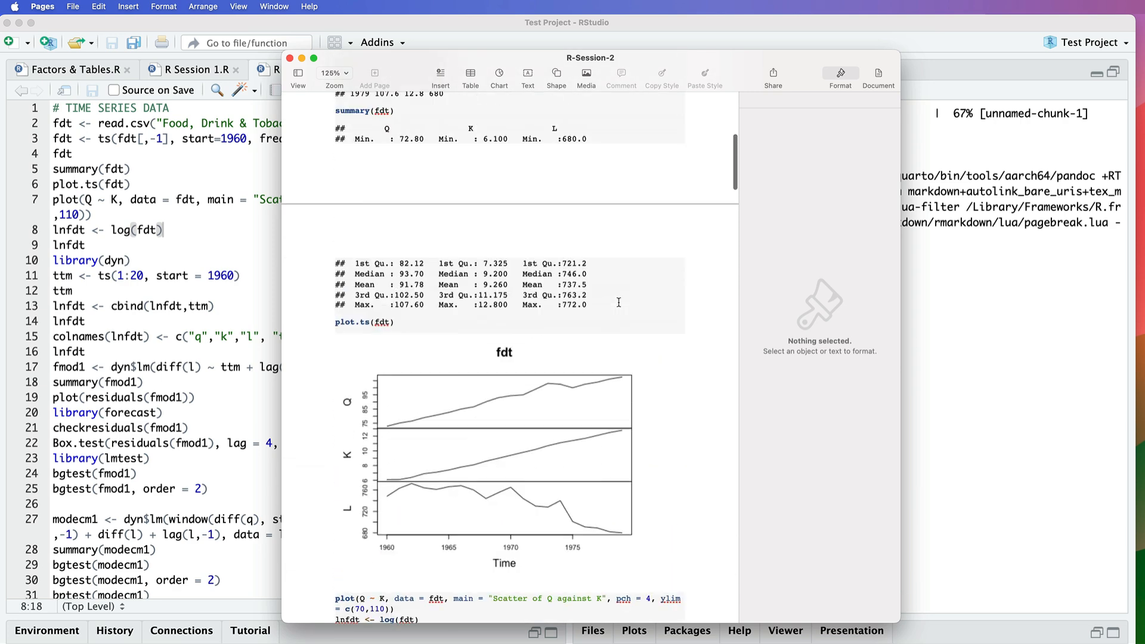
scroll(618, 306, "up", 10)
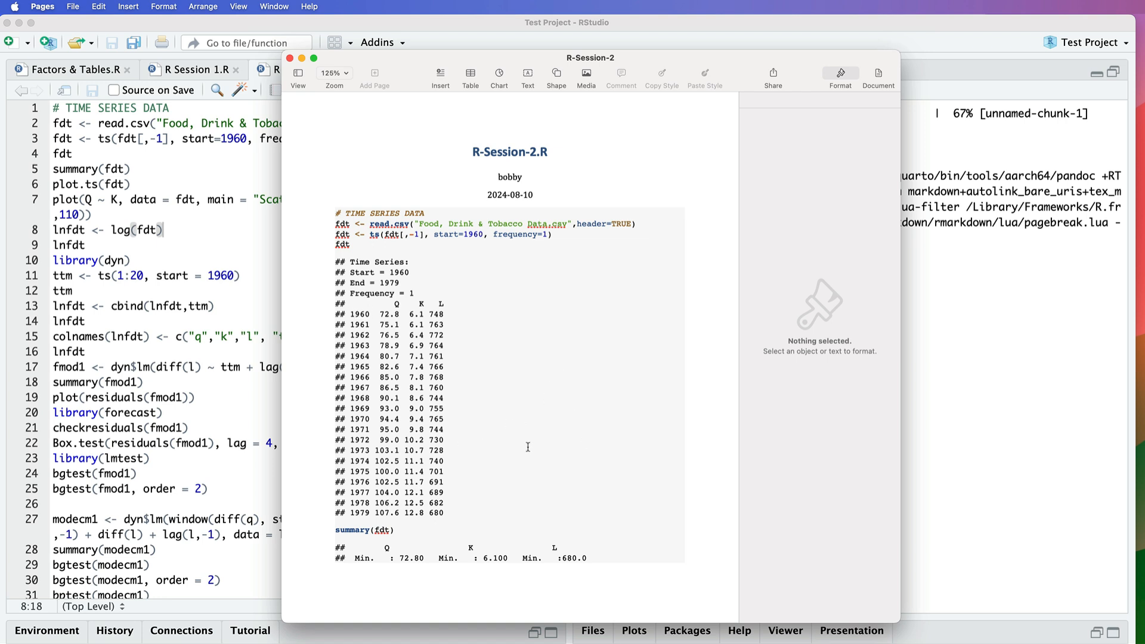
Step: Read the Word report from the fdt plots down to the lnfdt log data table, and quit Pages to return to RStudio
scroll(528, 447, "down", 10)
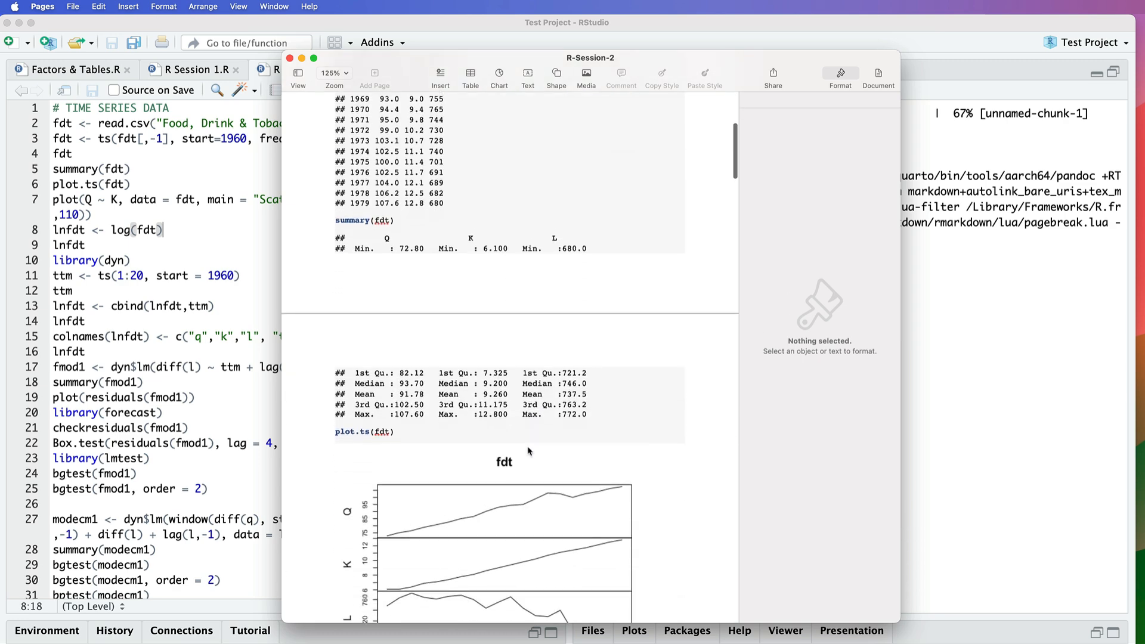
scroll(527, 451, "down", 12)
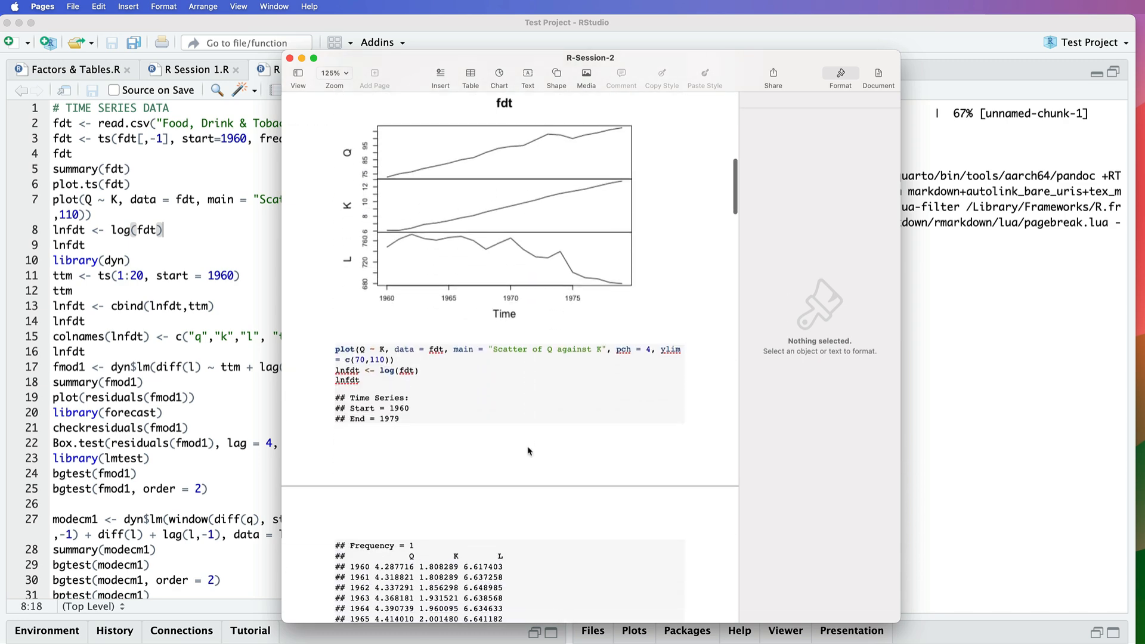
scroll(528, 451, "down", 6)
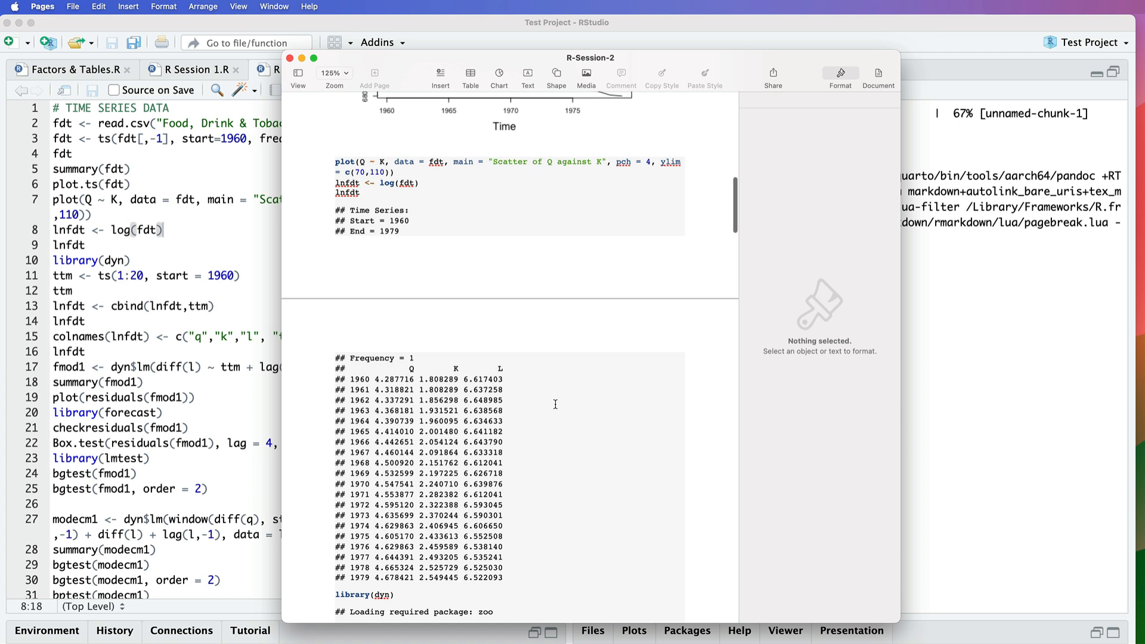
scroll(504, 359, "down", 2)
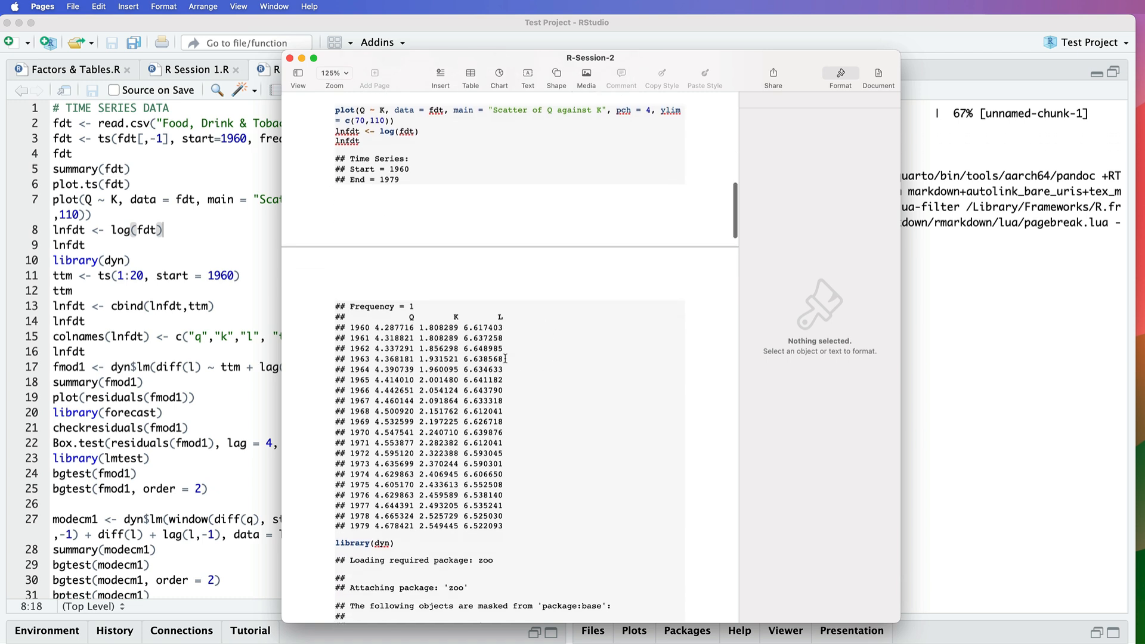
scroll(505, 358, "down", 1)
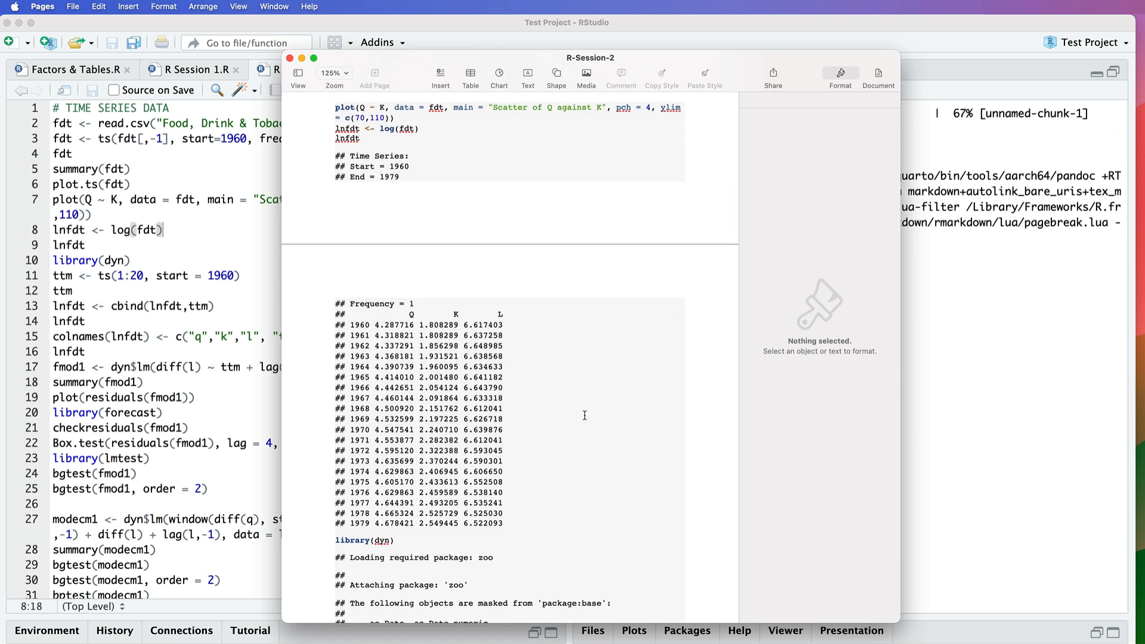
left_click(43, 8)
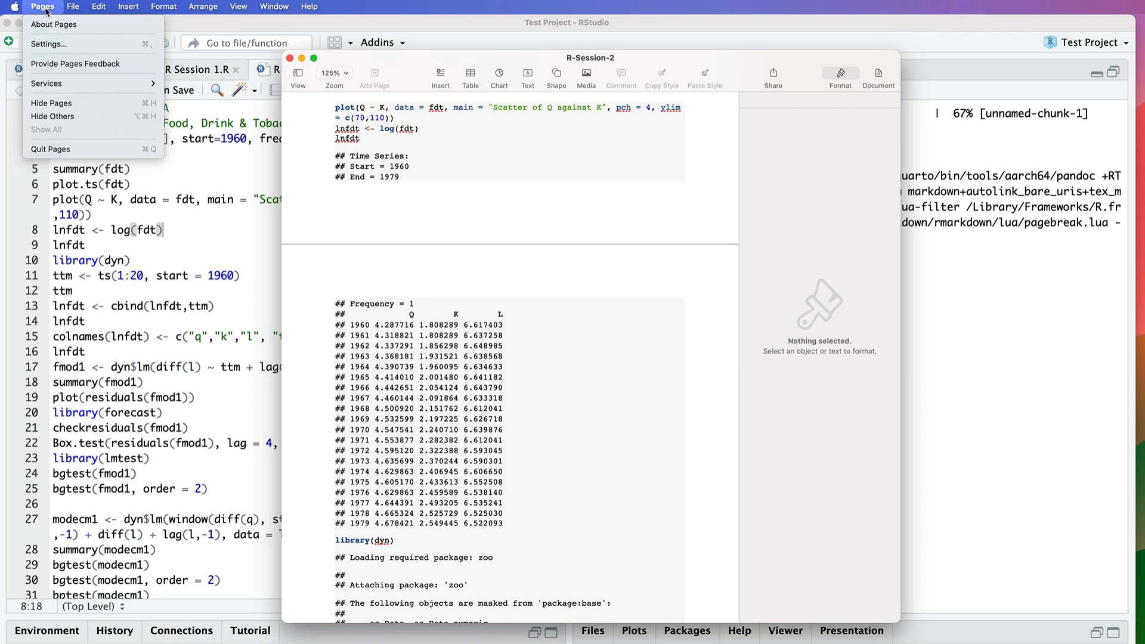
left_click(76, 148)
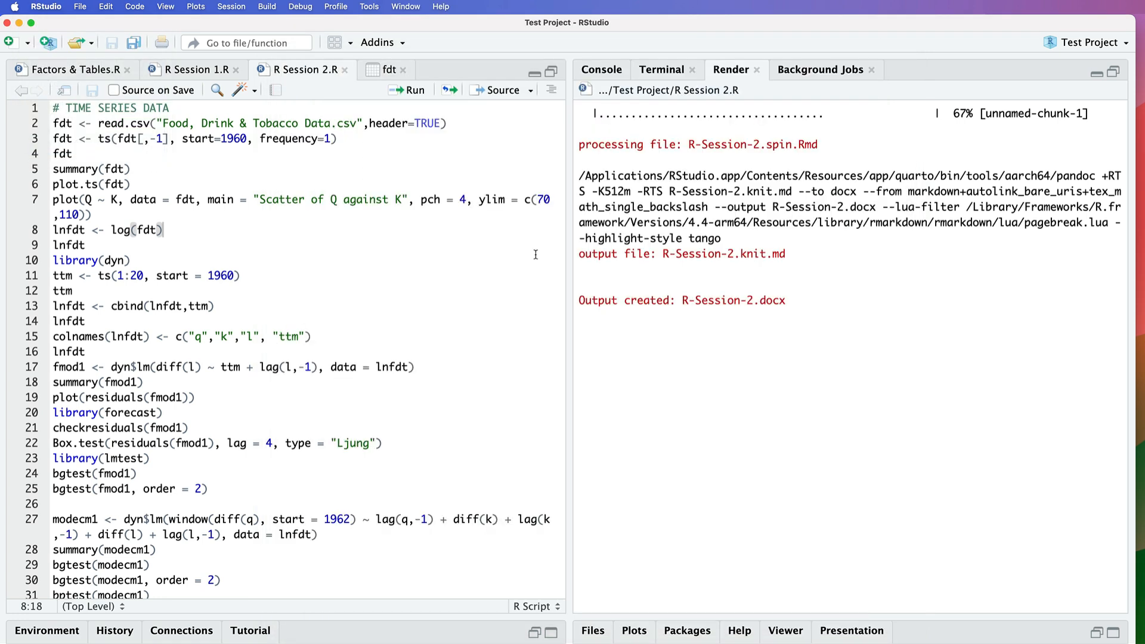